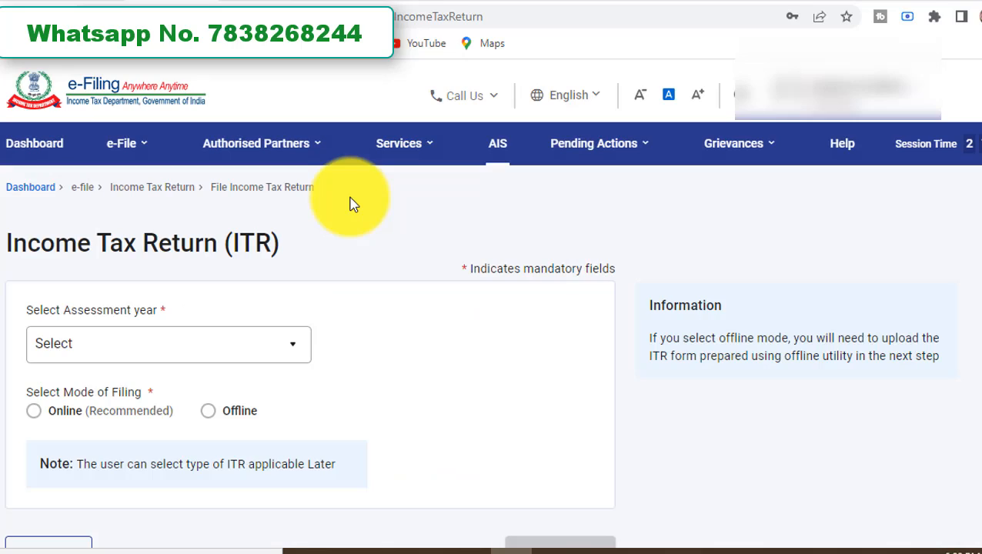
# Step: Open the income tax return filing page and choose assessment year 2023-24 (Current A.Y.) with online filing mode
pyautogui.click(131, 158)
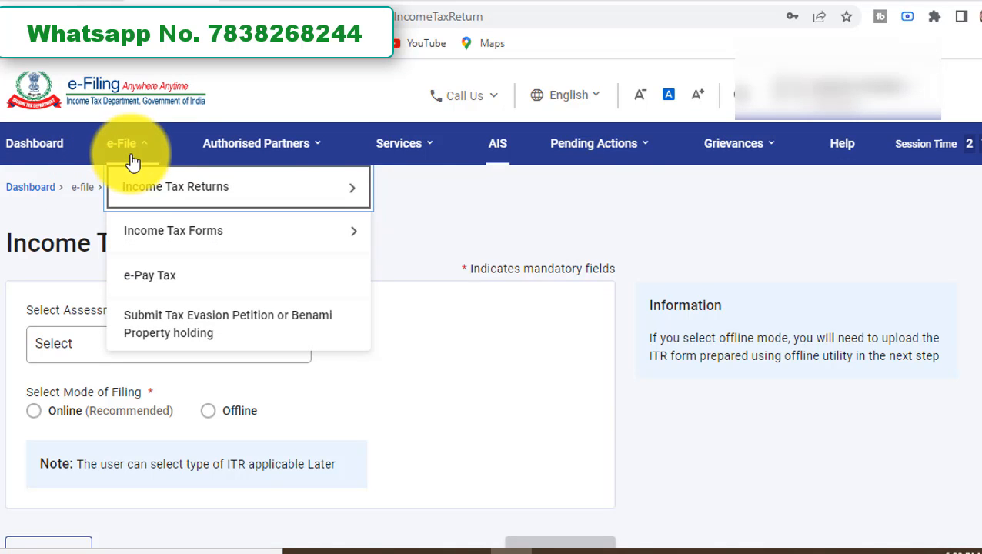
pyautogui.moveTo(136, 193)
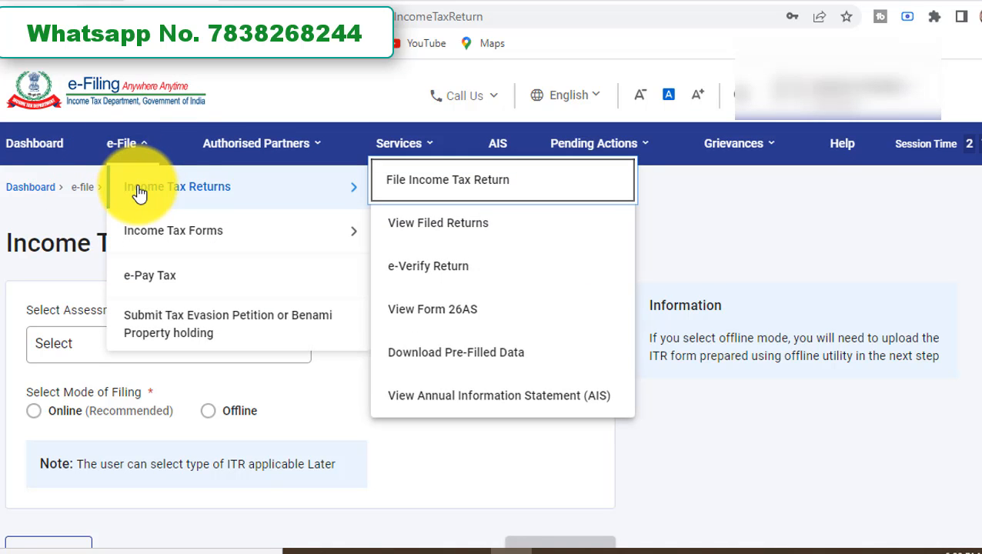
pyautogui.click(408, 188)
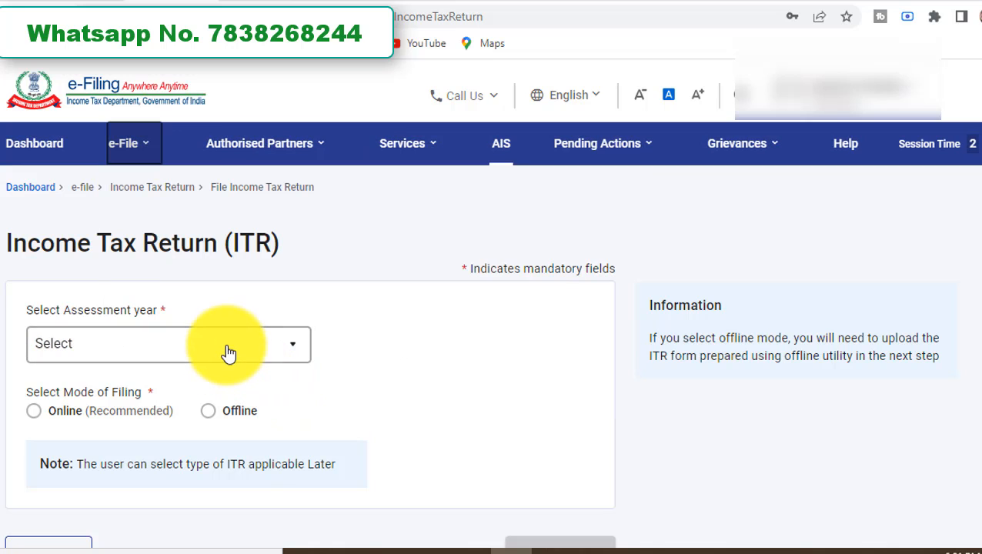
pyautogui.click(229, 353)
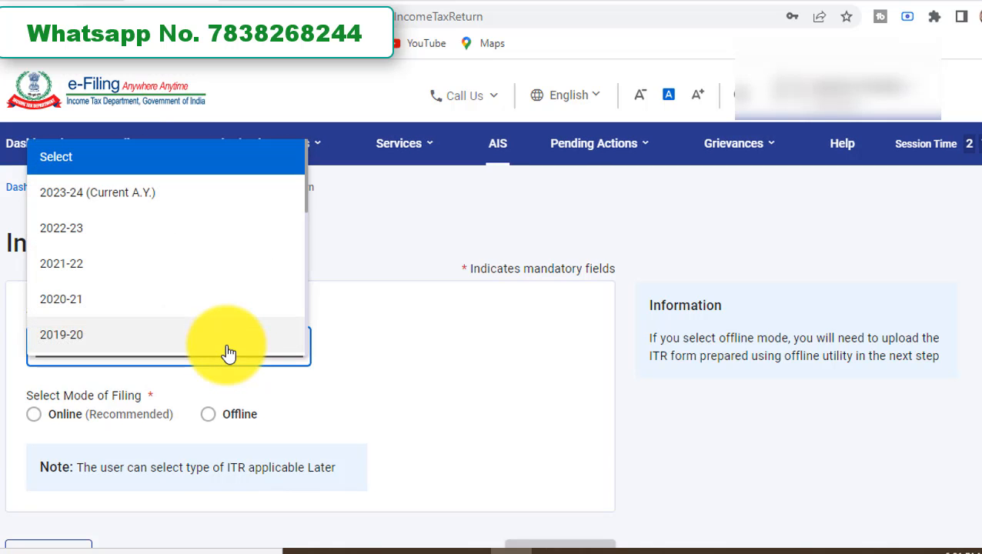
pyautogui.click(160, 199)
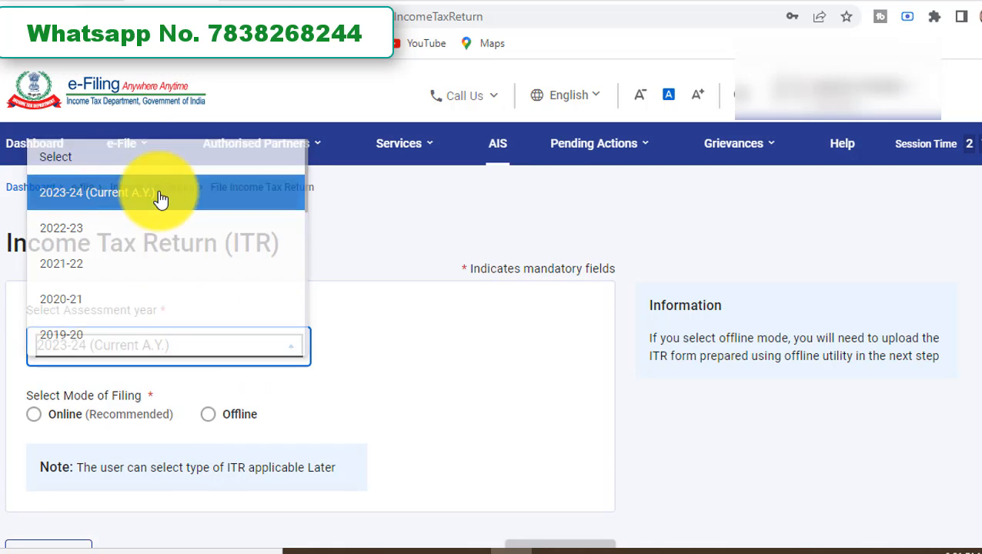
pyautogui.click(33, 414)
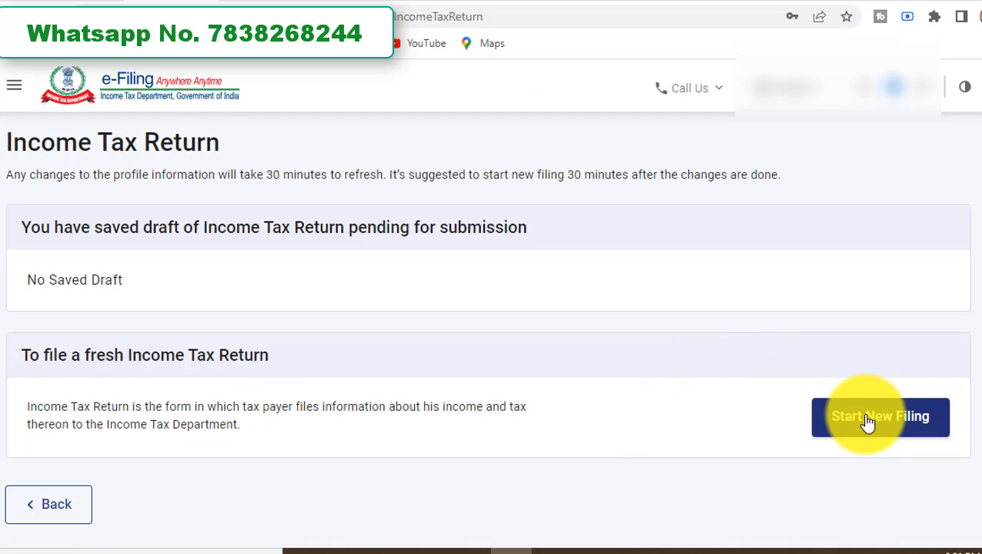
# Step: Start a new filing with Individual status and get started with the ITR-1 form
pyautogui.click(867, 422)
pyautogui.click(664, 368)
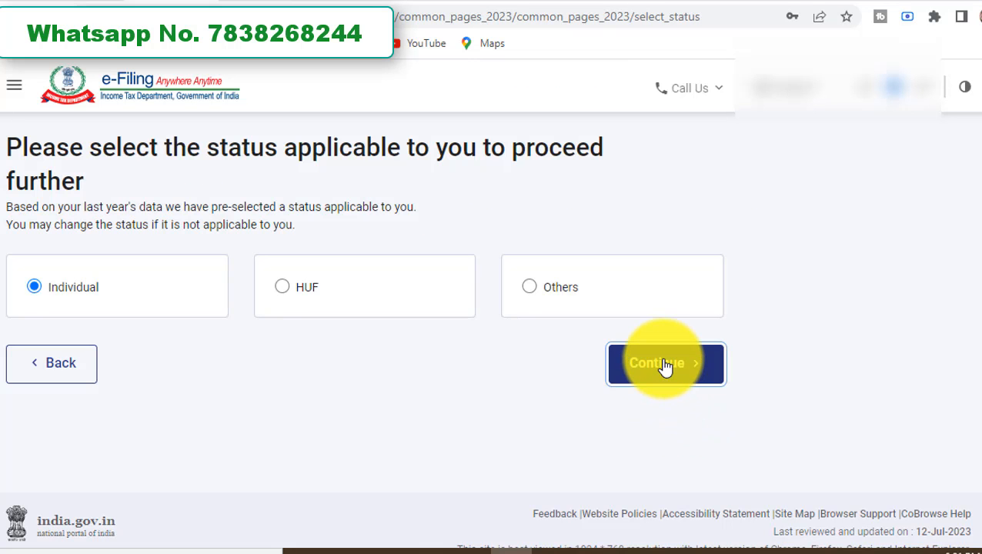
pyautogui.click(466, 394)
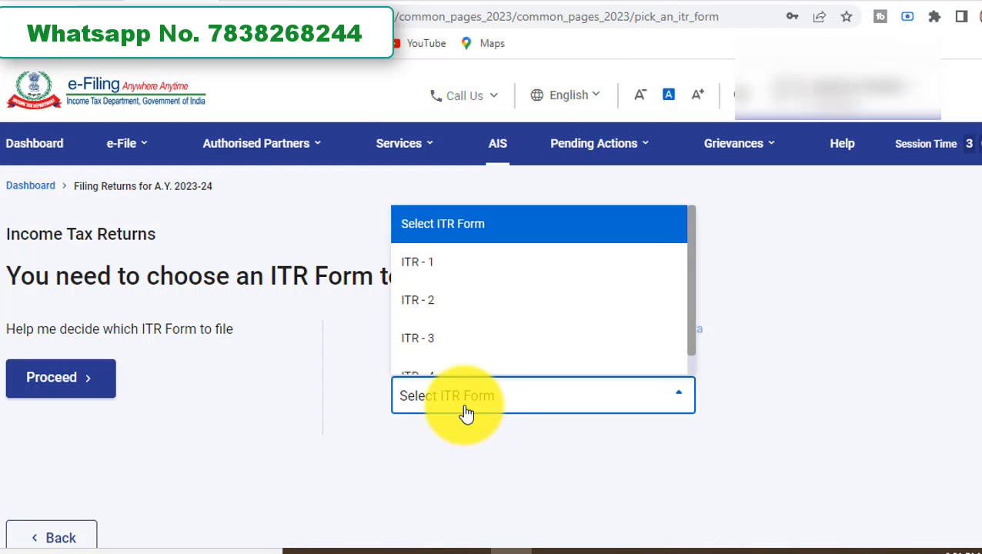
pyautogui.click(437, 269)
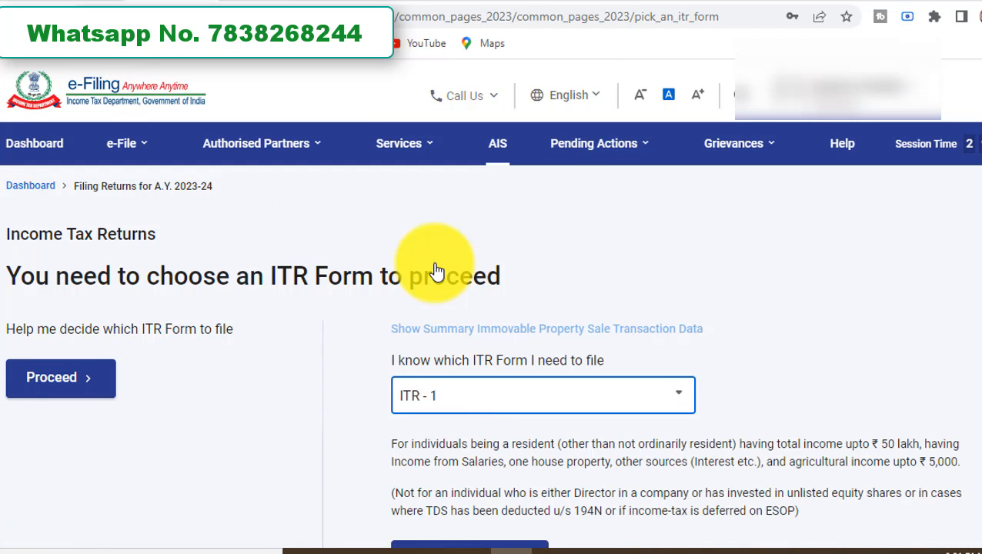
pyautogui.scroll(-1, 435, 271)
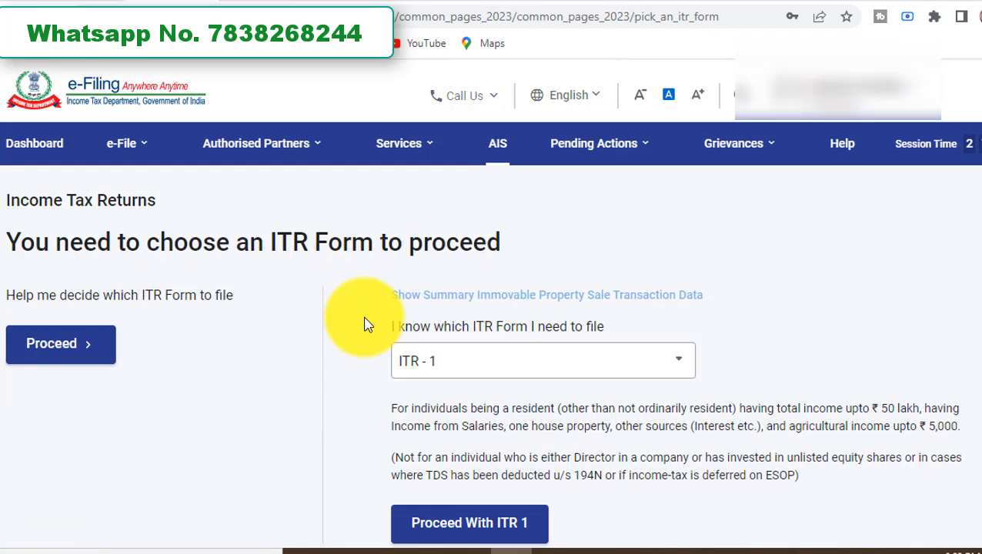
pyautogui.click(444, 528)
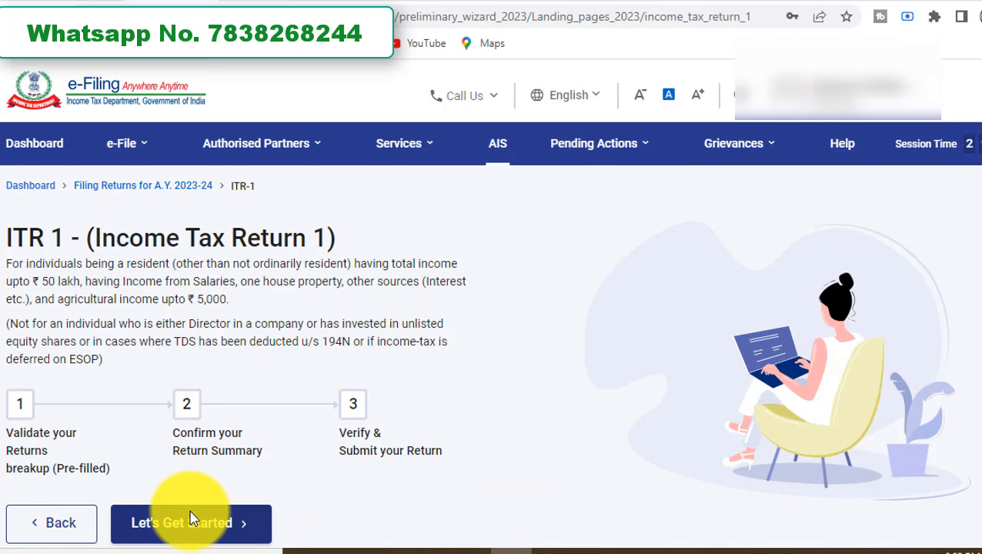
pyautogui.click(192, 521)
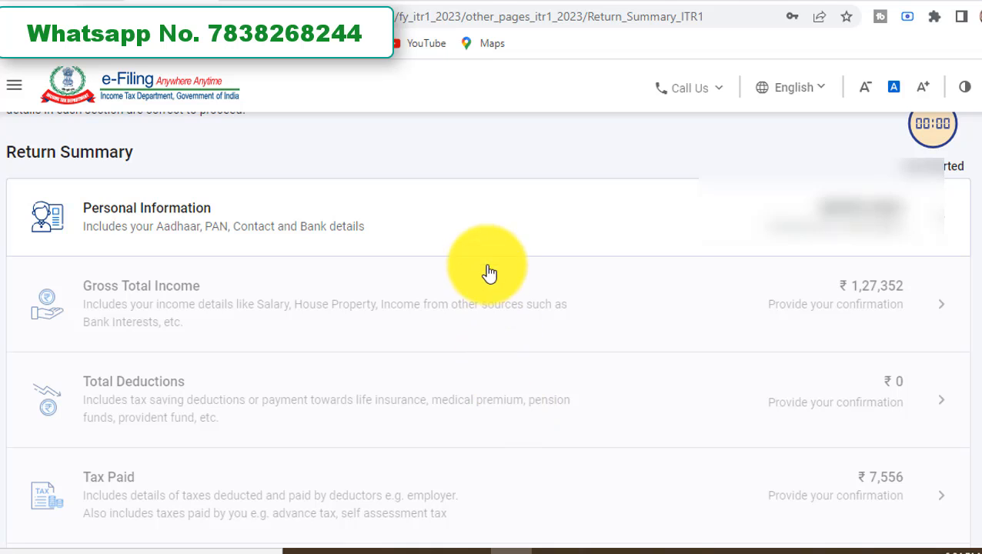
# Step: Check the personal information section, keeping nature of employment as Not Applicable (eg. Family pension etc), and confirm it
pyautogui.click(484, 220)
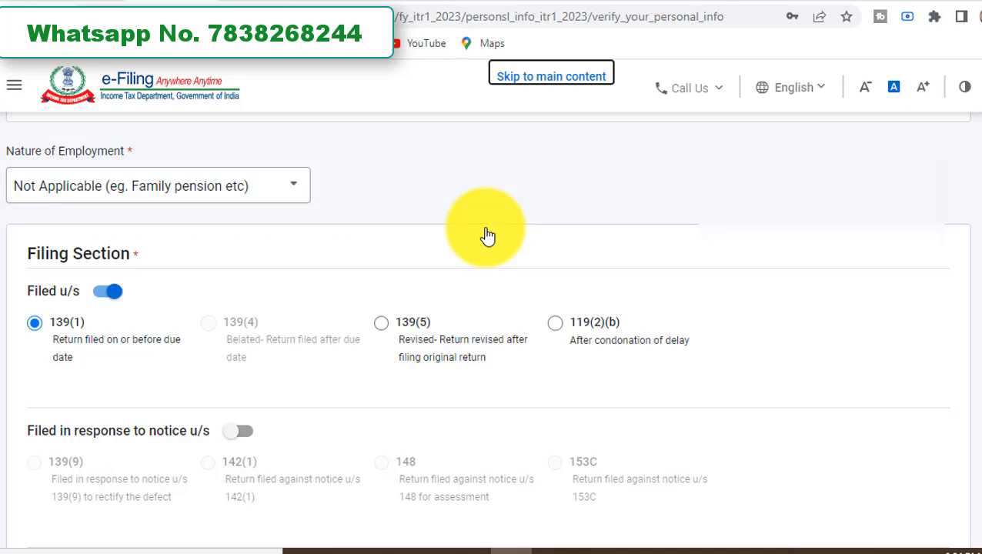
pyautogui.click(291, 194)
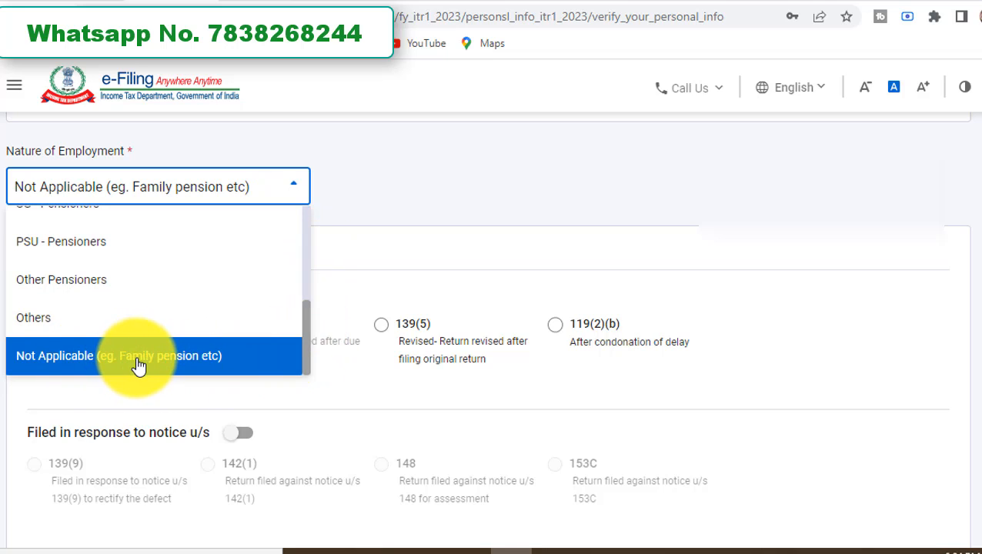
pyautogui.click(361, 252)
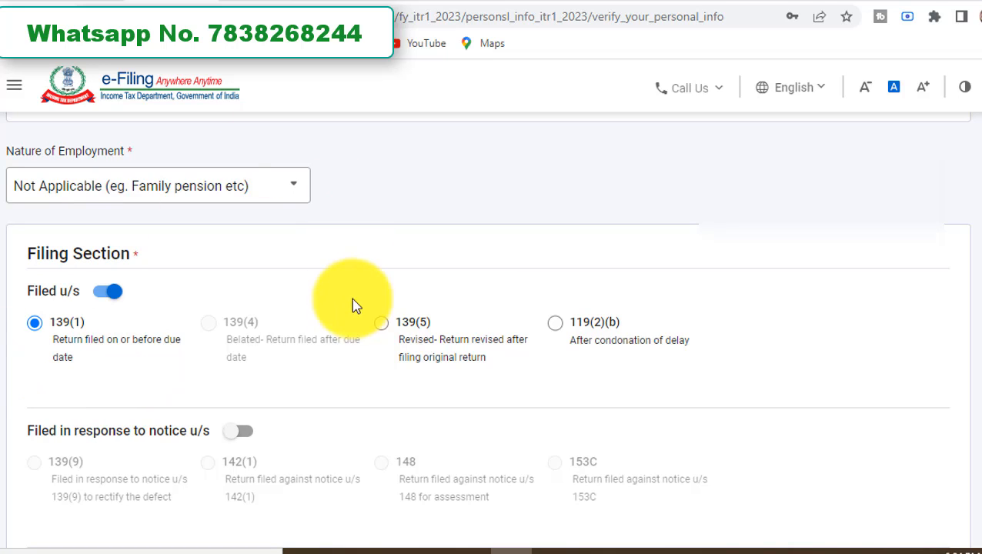
pyautogui.scroll(-5, 373, 370)
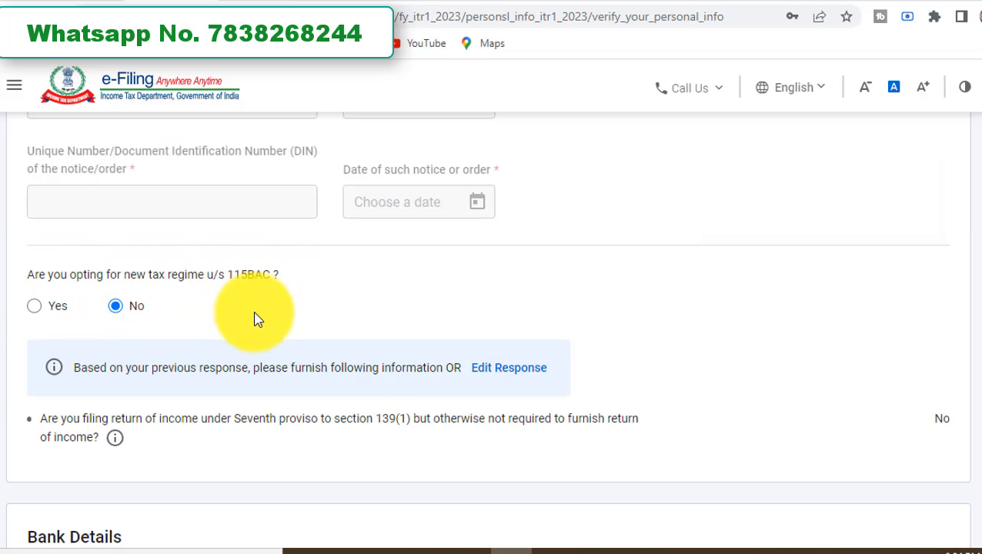
pyautogui.scroll(-5, 250, 316)
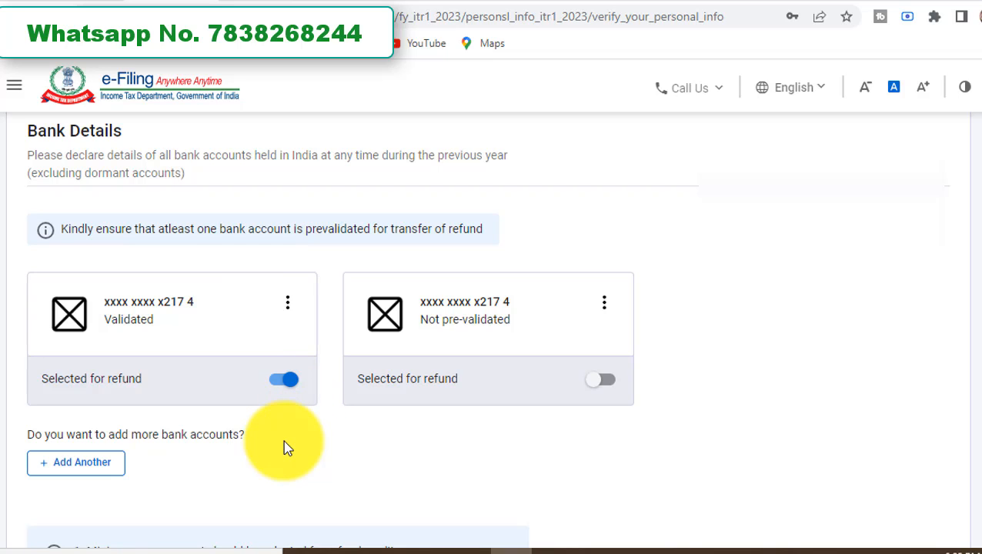
pyautogui.scroll(-3, 284, 442)
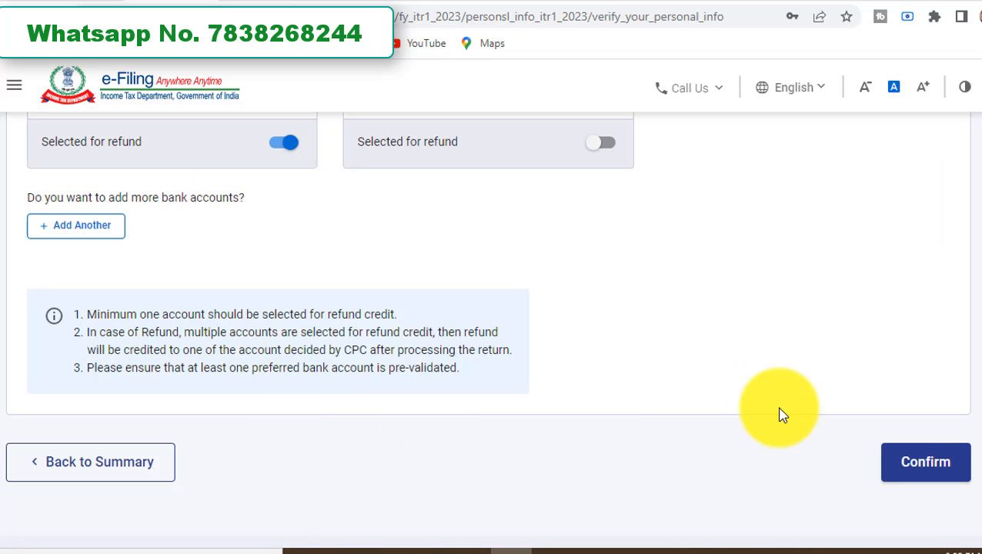
pyautogui.click(898, 483)
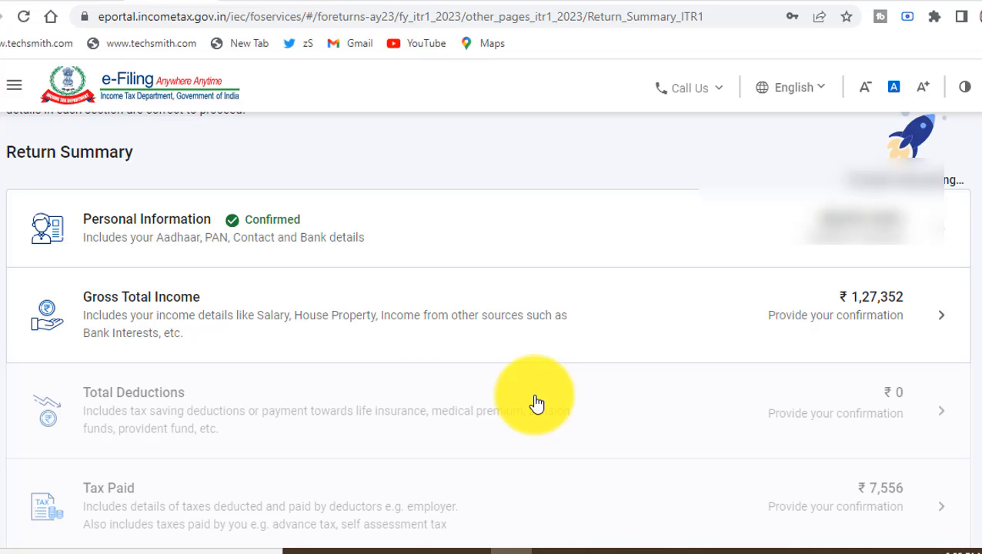
# Step: Open the Gross Total Income section and continue past the salary exemption questions without answering them
pyautogui.scroll(-2, 536, 404)
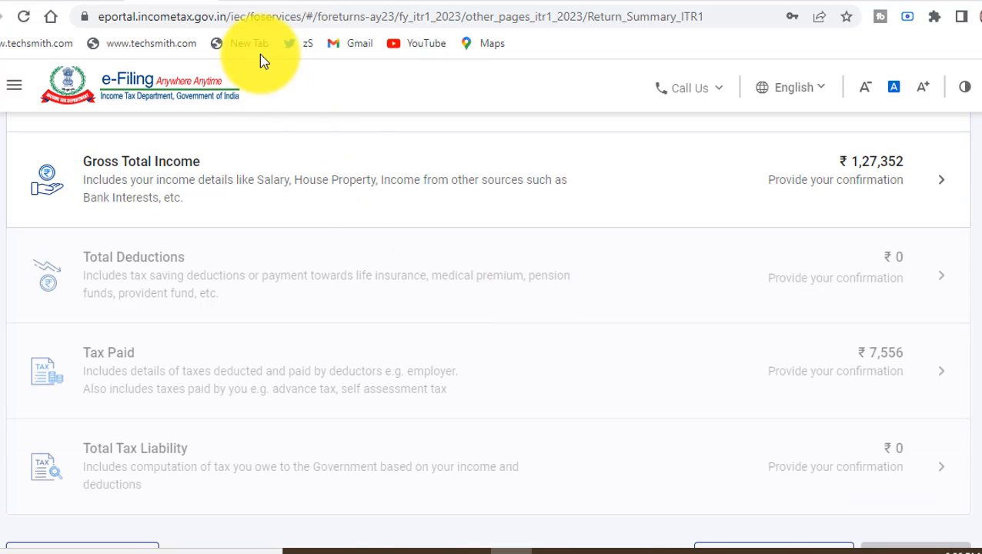
pyautogui.click(260, 1)
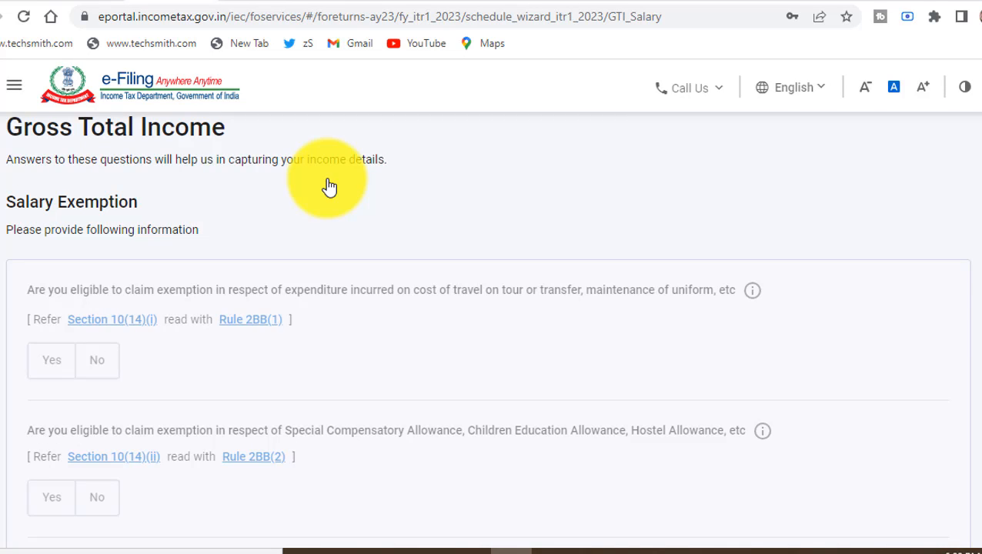
pyautogui.scroll(-8, 328, 186)
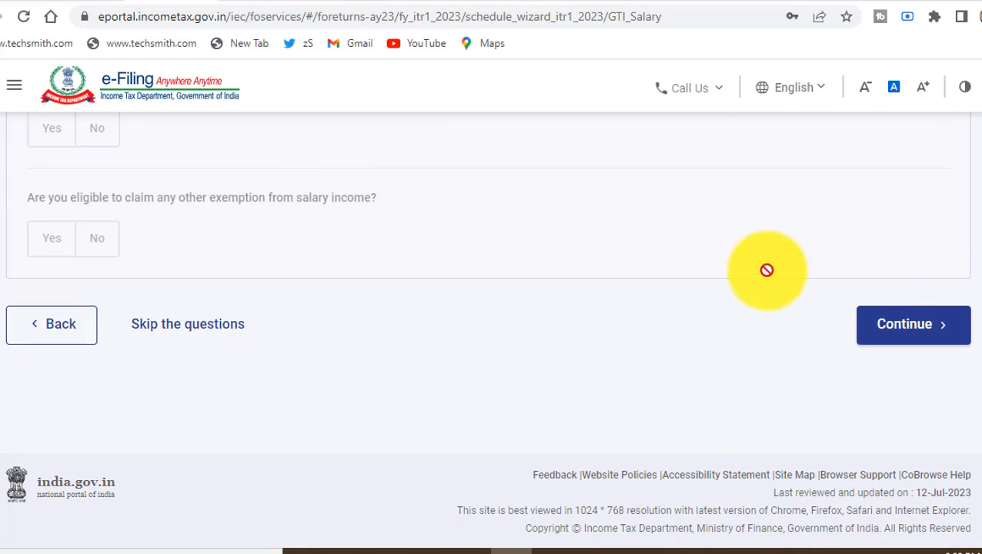
pyautogui.click(885, 337)
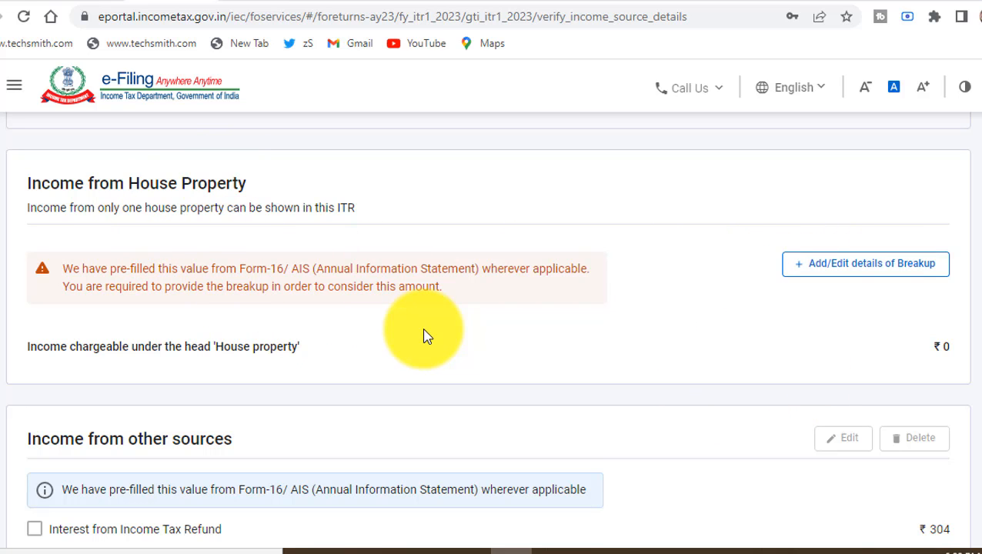
# Step: Check the pre-filled income from other sources and open the questionnaire for adding another income
pyautogui.scroll(-4, 427, 336)
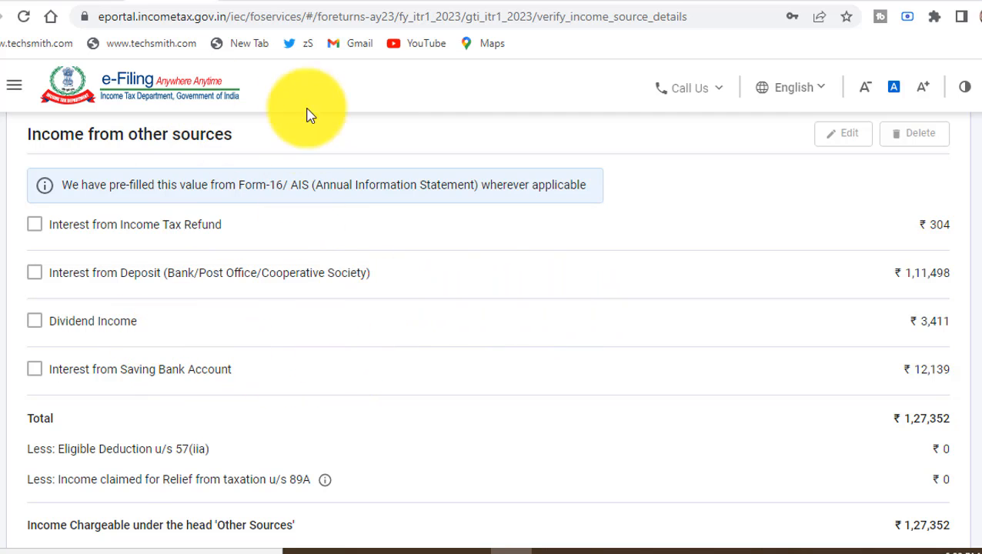
pyautogui.click(258, 3)
pyautogui.click(237, 3)
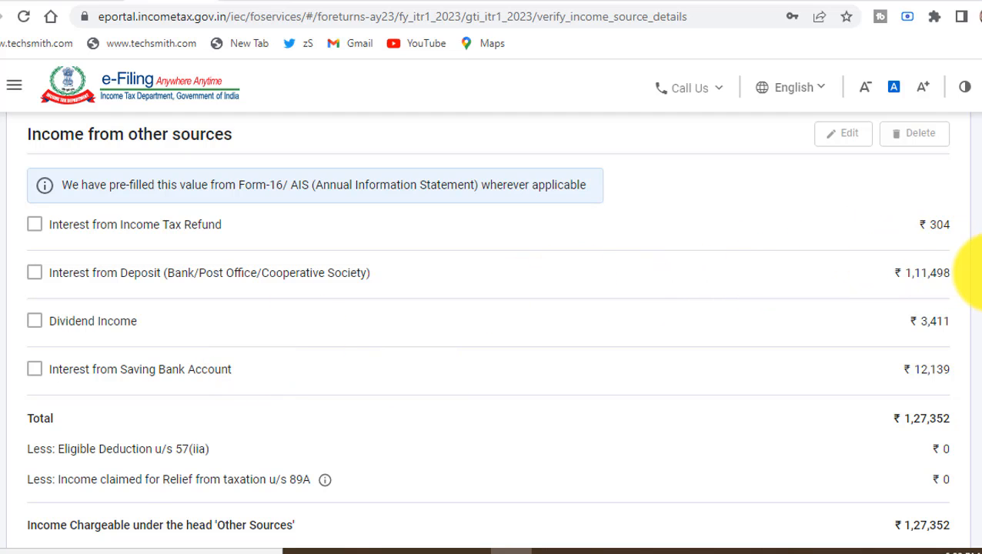
pyautogui.scroll(-3, 971, 272)
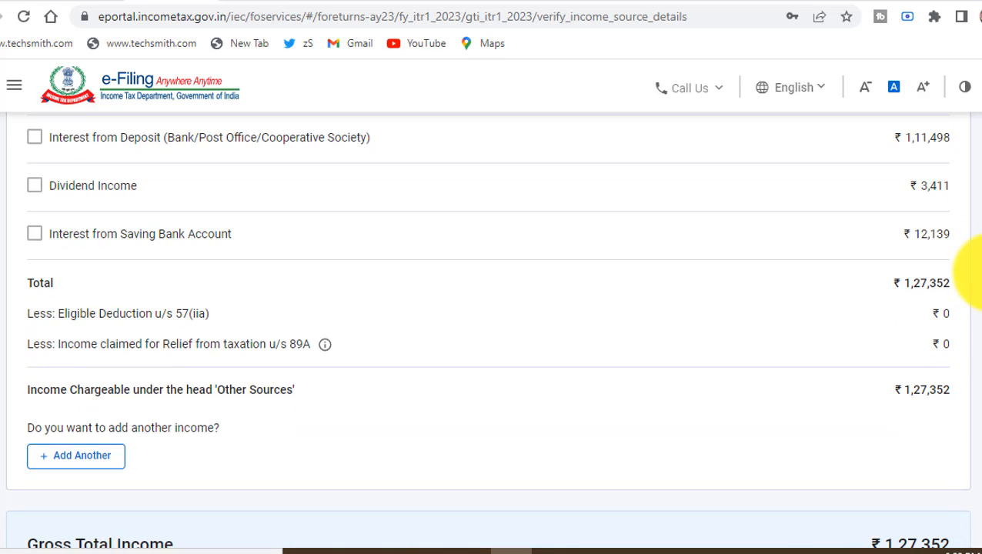
pyautogui.click(103, 457)
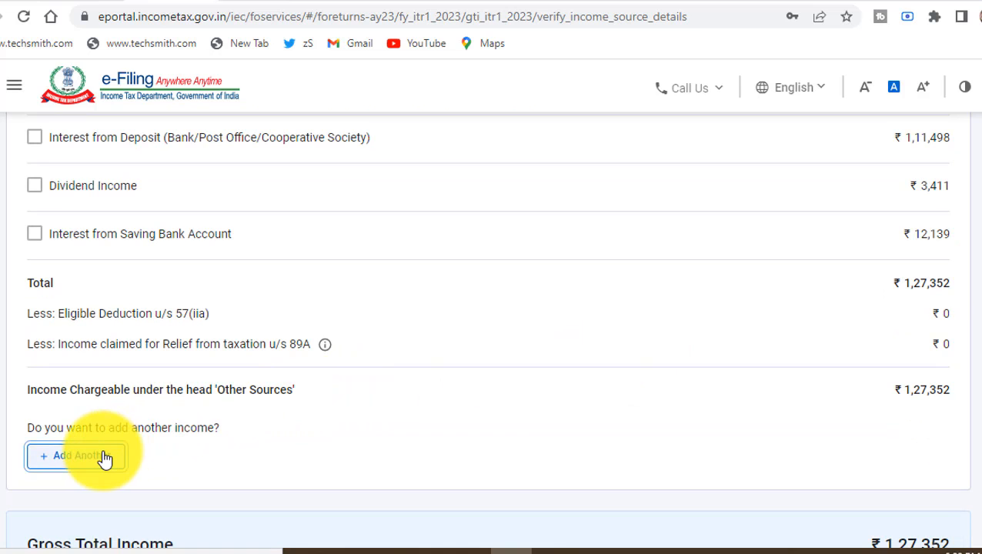
# Step: Answer Yes to having family pension income and enter 3,00,000 as its amount
pyautogui.scroll(-3, 410, 276)
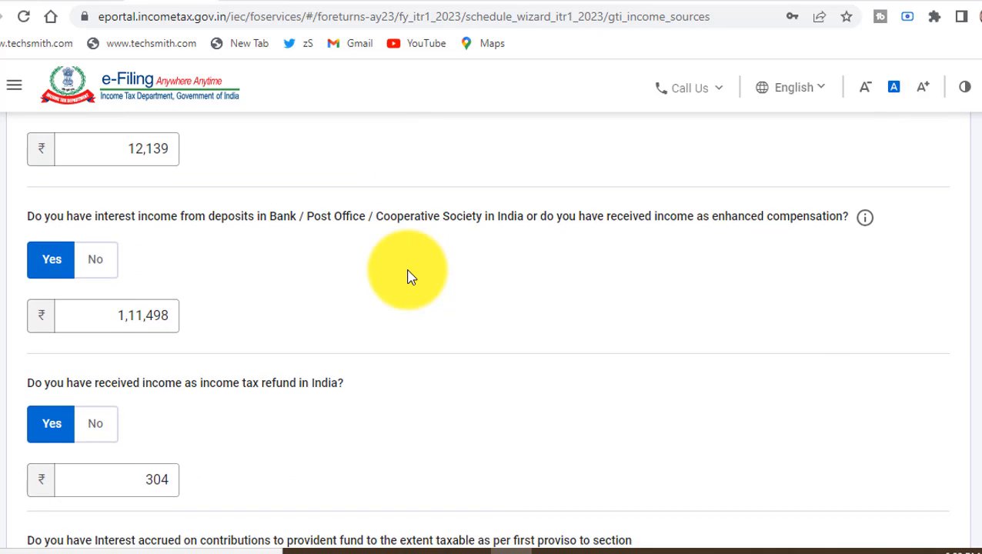
pyautogui.scroll(-5, 410, 276)
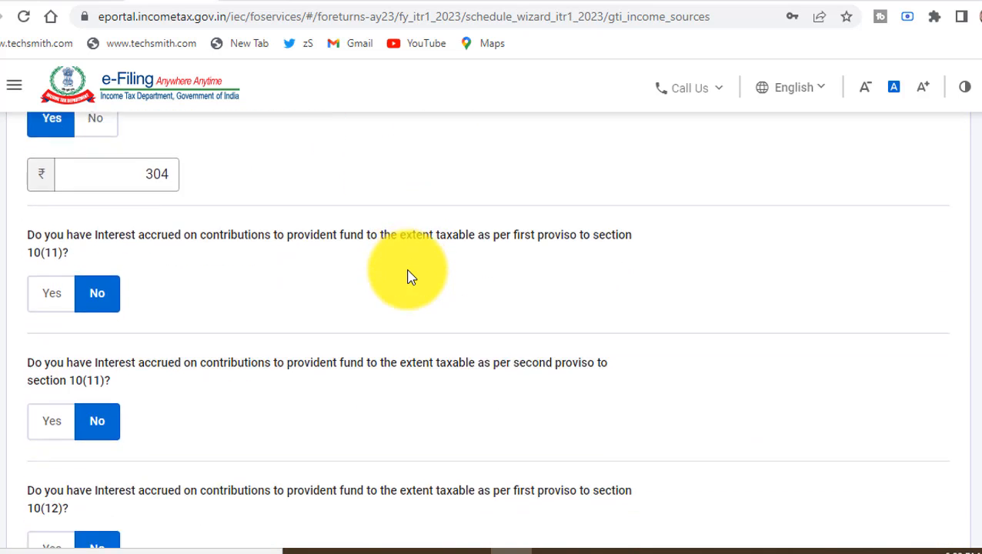
pyautogui.scroll(-3, 410, 276)
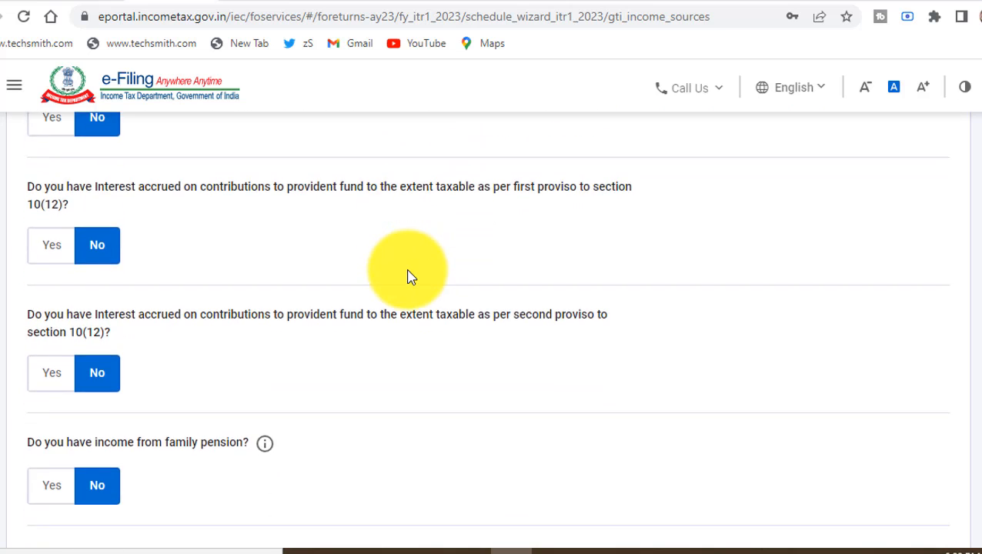
pyautogui.scroll(-2, 410, 275)
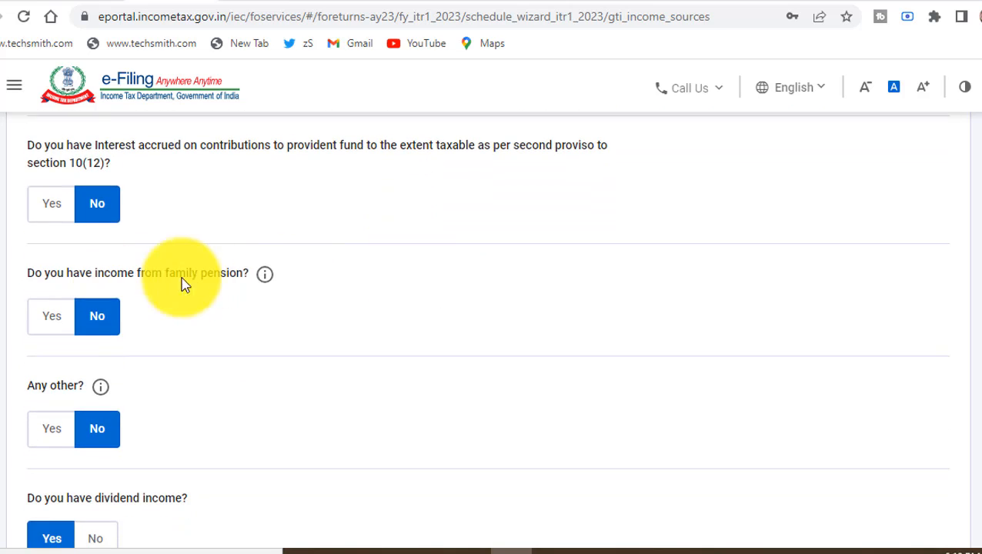
pyautogui.click(50, 318)
pyautogui.click(99, 366)
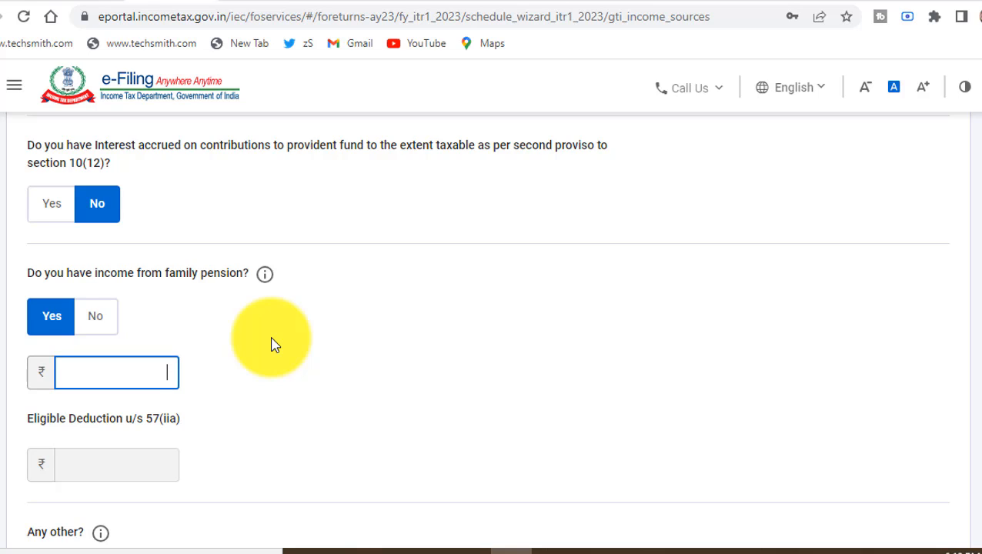
pyautogui.write('3,00,000')
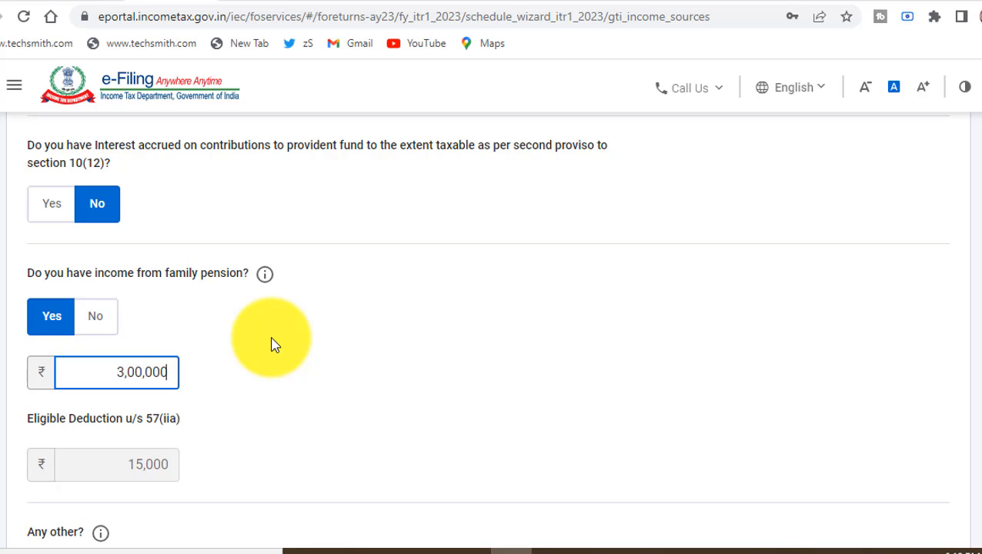
pyautogui.click(274, 344)
pyautogui.scroll(-2, 413, 336)
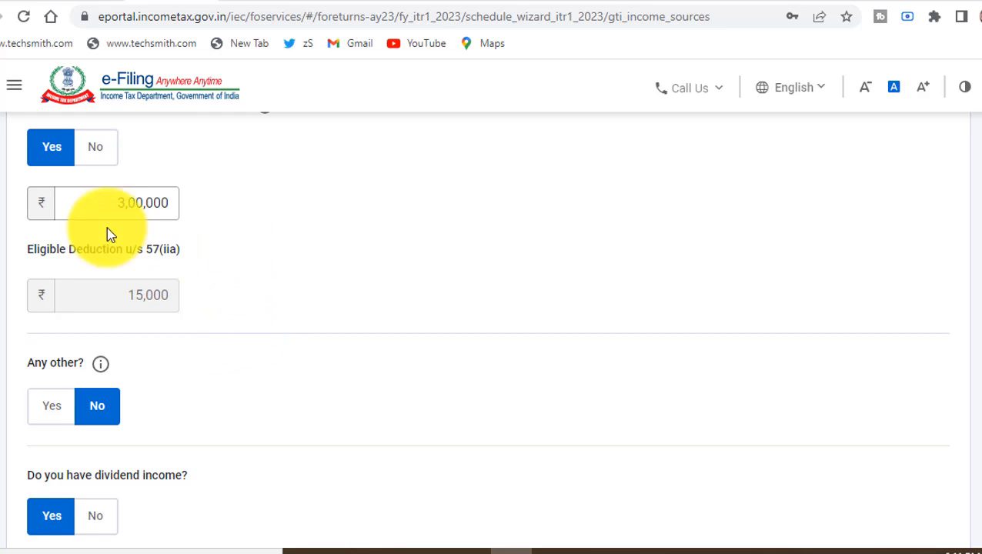
pyautogui.click(122, 203)
pyautogui.click(233, 240)
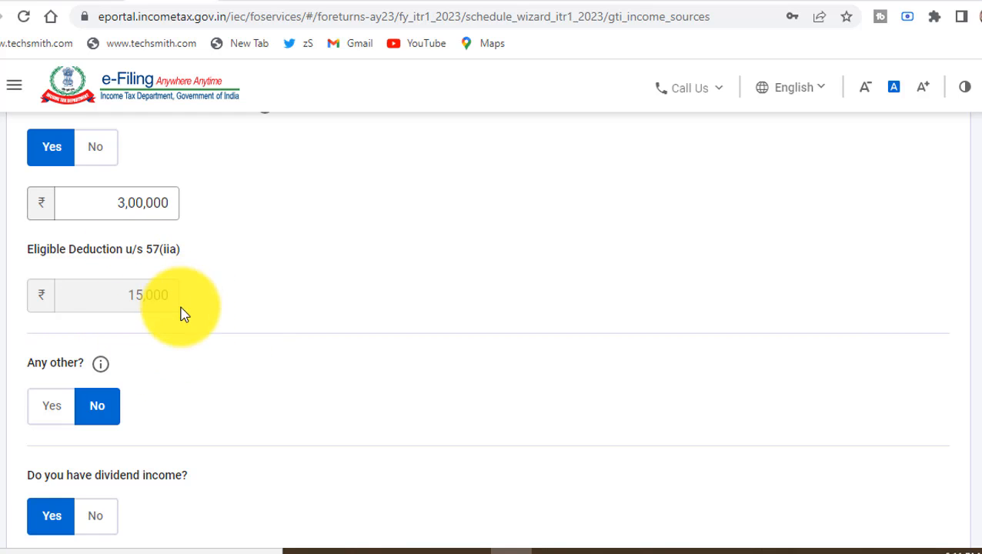
# Step: Check the eligible deduction on family pension and the quarterly dividend breakup, and continue past the other-sources questions
pyautogui.click(173, 209)
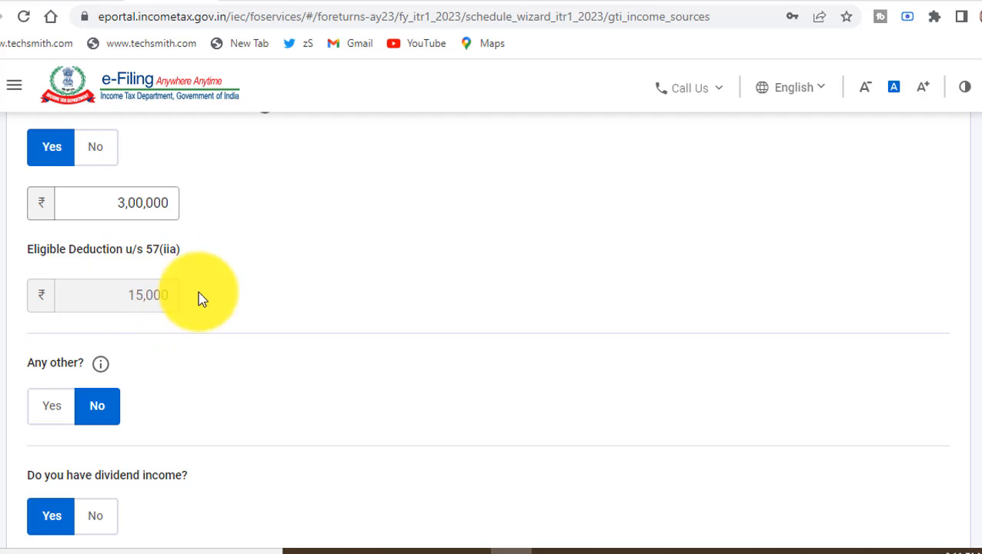
pyautogui.scroll(-2, 225, 300)
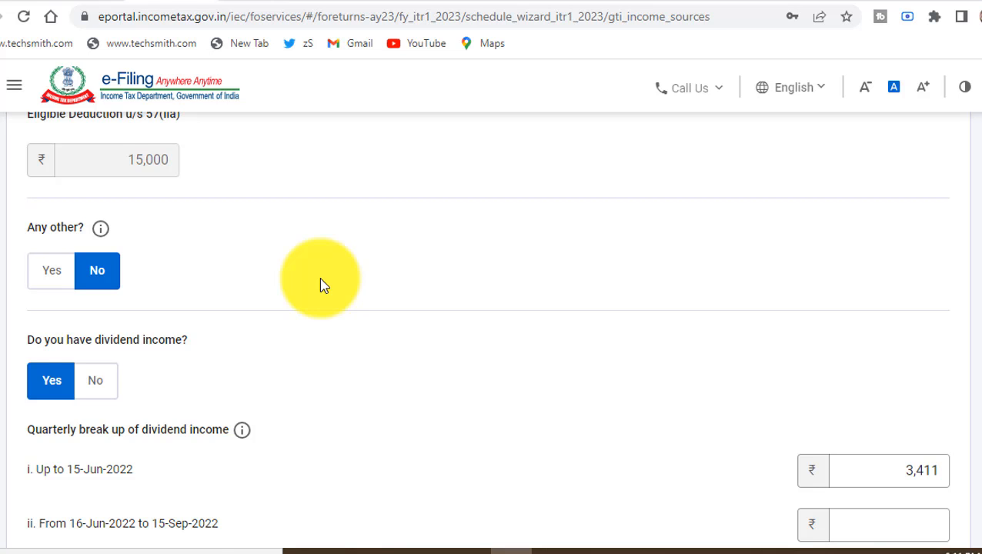
pyautogui.scroll(-4, 322, 285)
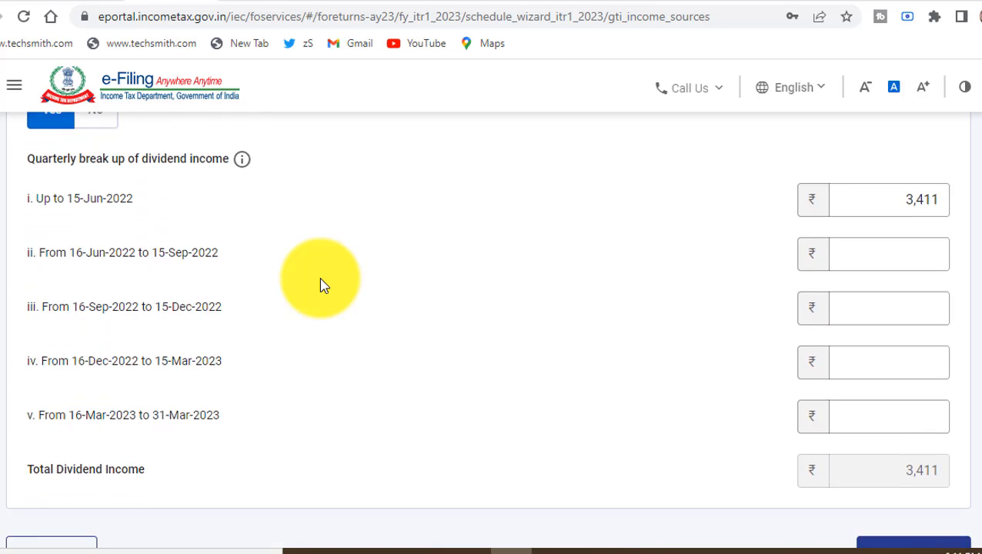
pyautogui.scroll(-3, 322, 285)
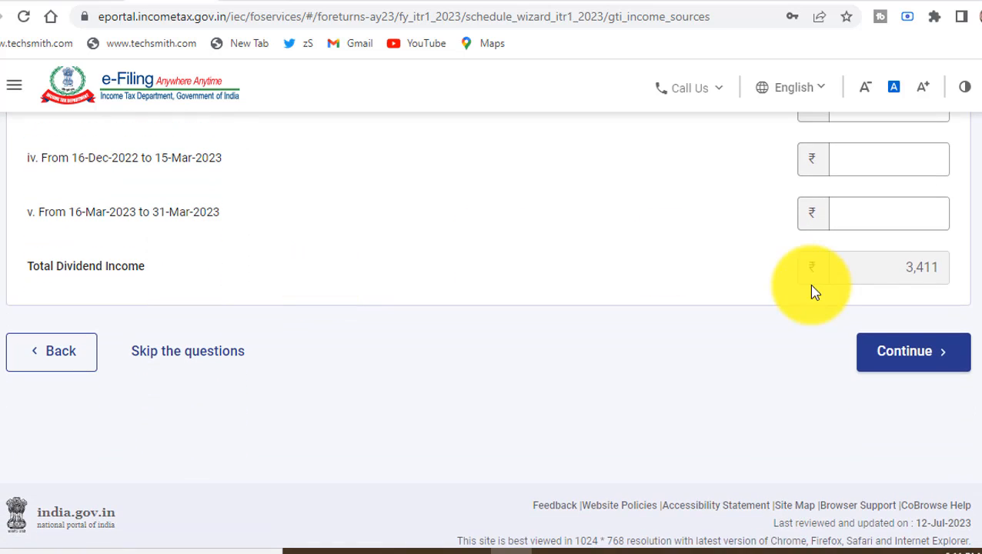
pyautogui.click(865, 354)
# Step: Look through the Nature of Exempt Income options without adding any, and confirm the Gross Total Income section
pyautogui.scroll(-4, 892, 356)
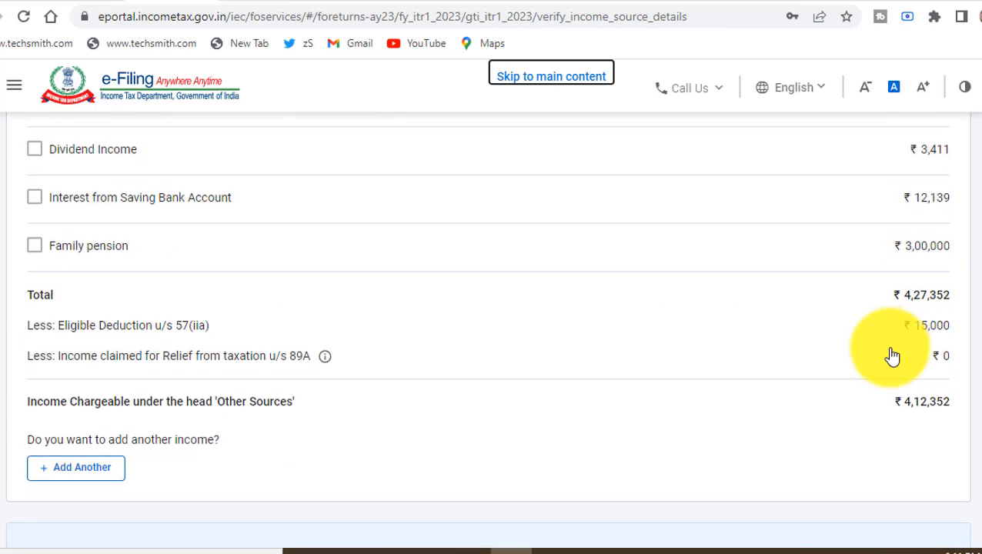
pyautogui.scroll(-2, 892, 356)
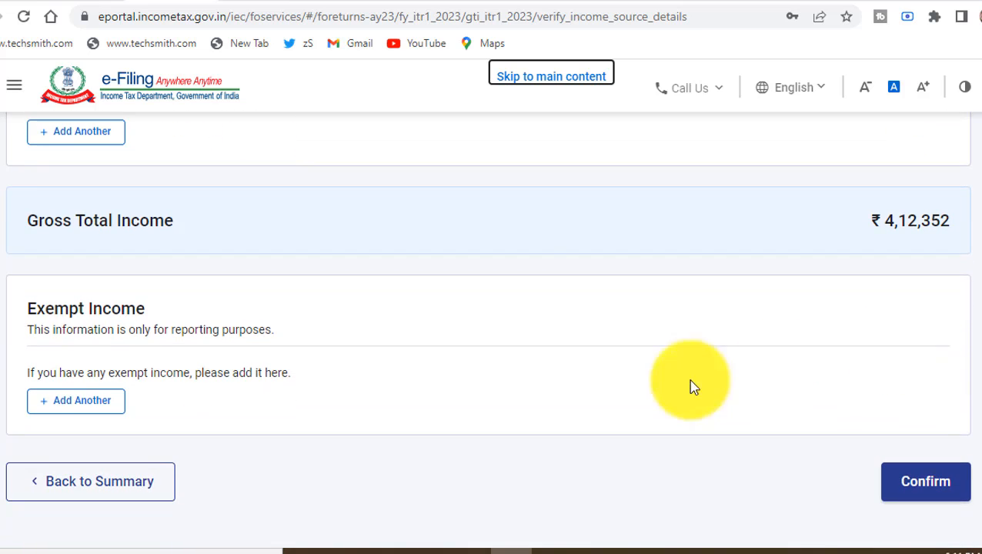
pyautogui.click(91, 403)
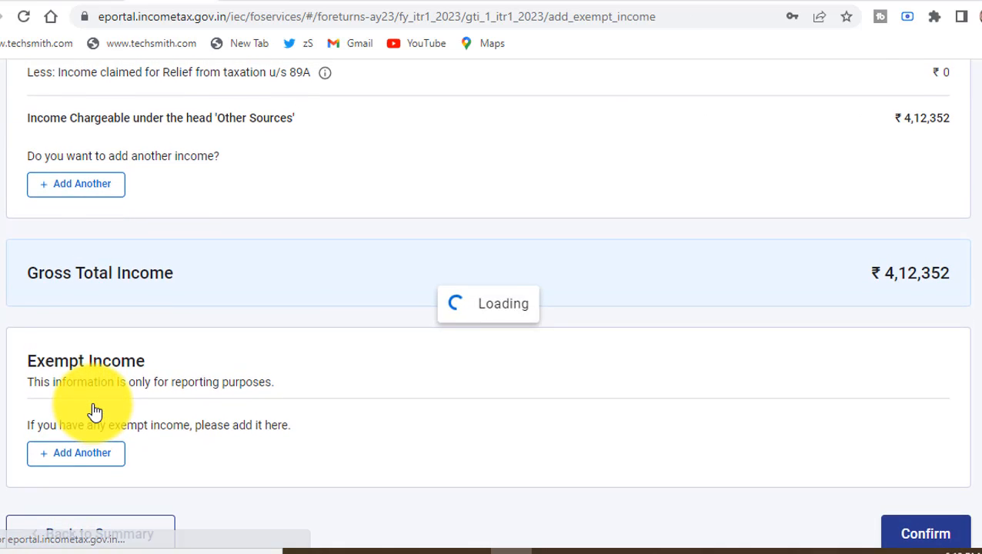
pyautogui.click(277, 238)
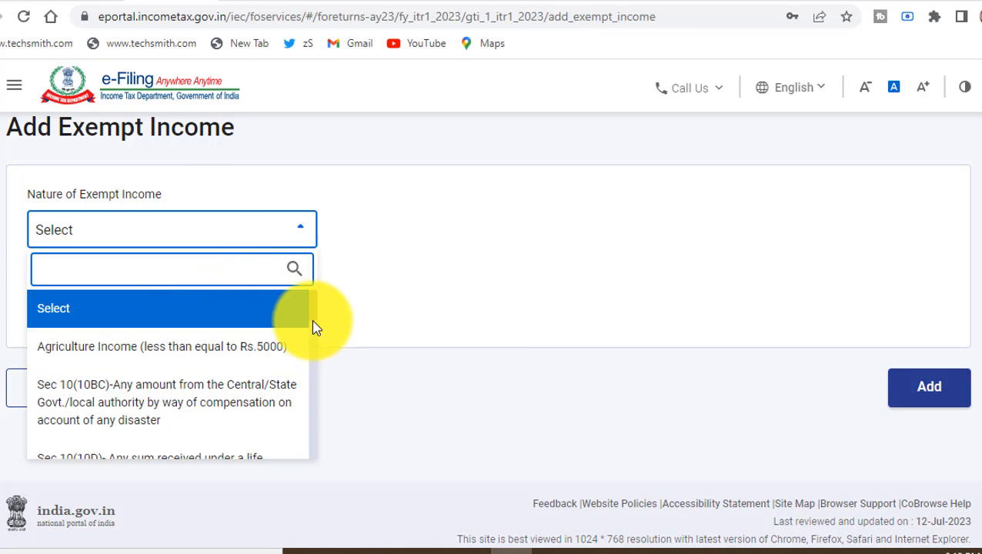
pyautogui.scroll(-1, 314, 314)
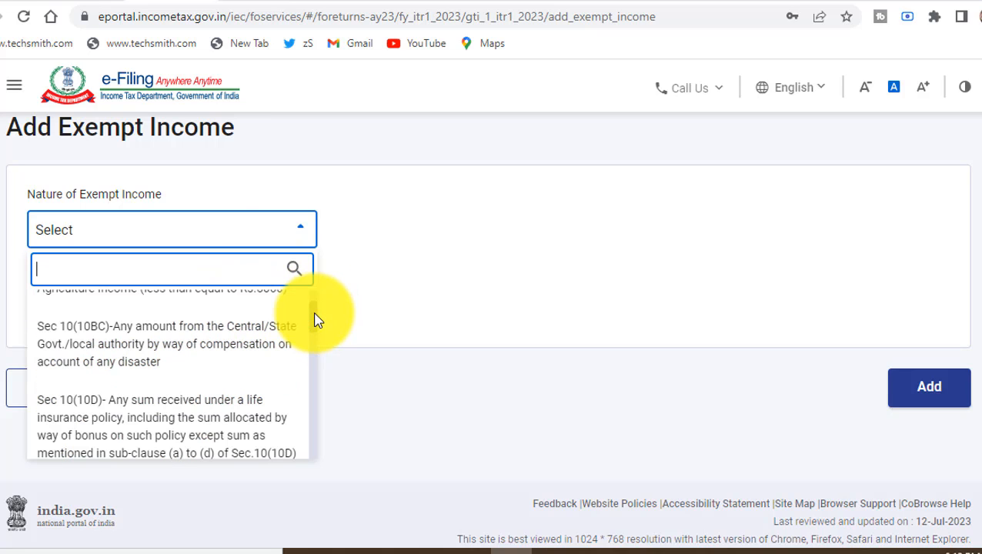
pyautogui.scroll(-2, 314, 319)
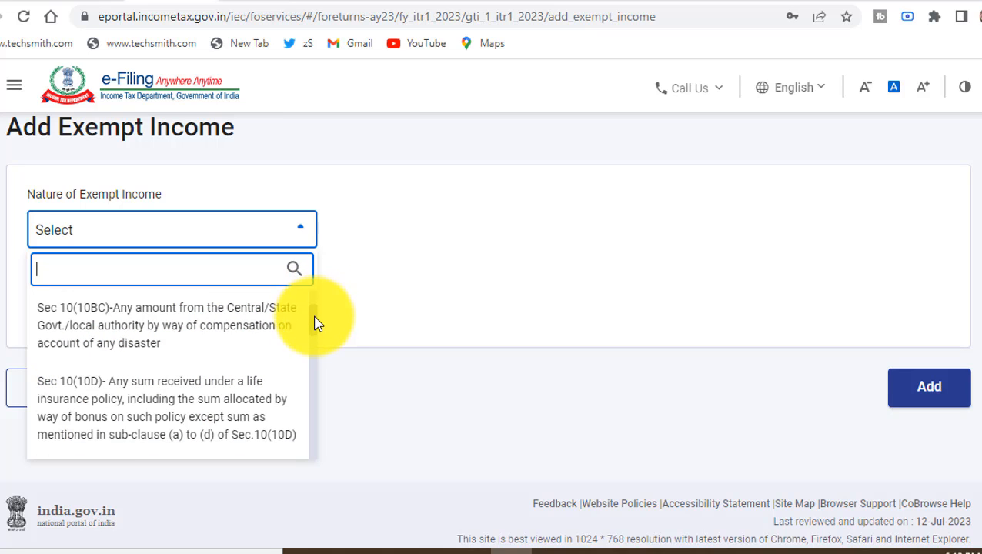
pyautogui.moveTo(316, 330); pyautogui.dragTo(318, 303)
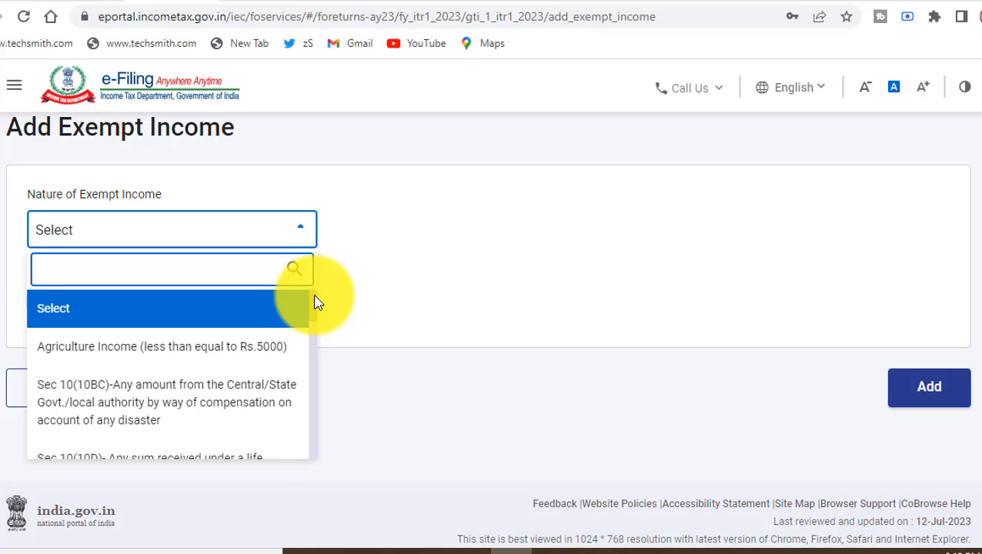
pyautogui.click(358, 292)
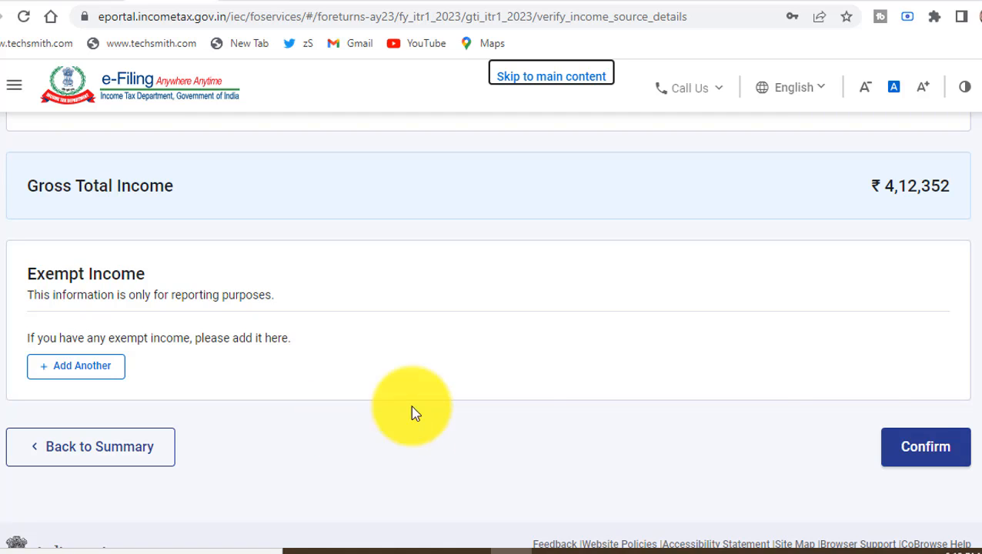
pyautogui.click(916, 456)
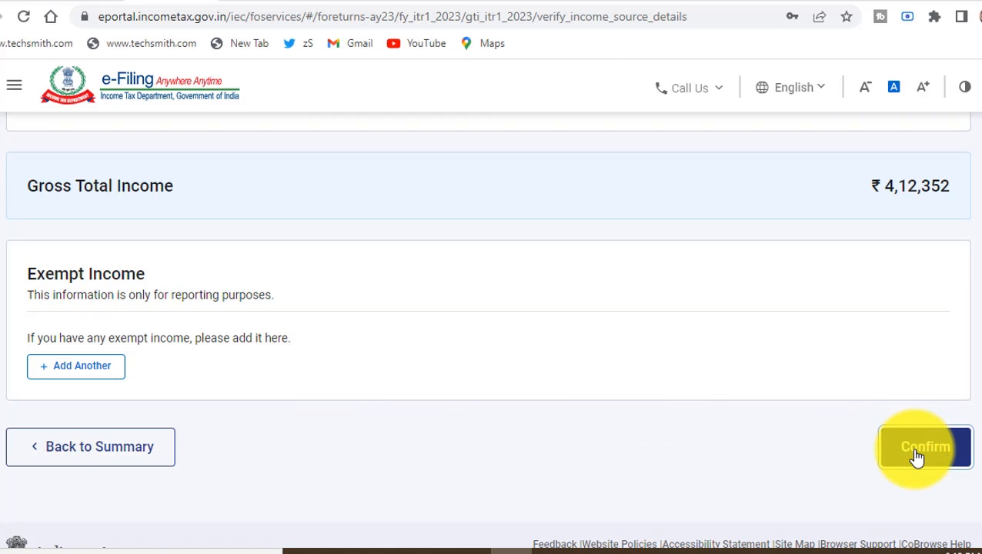
# Step: Open the Total Deductions section, answer Yes to the Section 80TTB deduction for interest on deposits, and continue
pyautogui.click(517, 280)
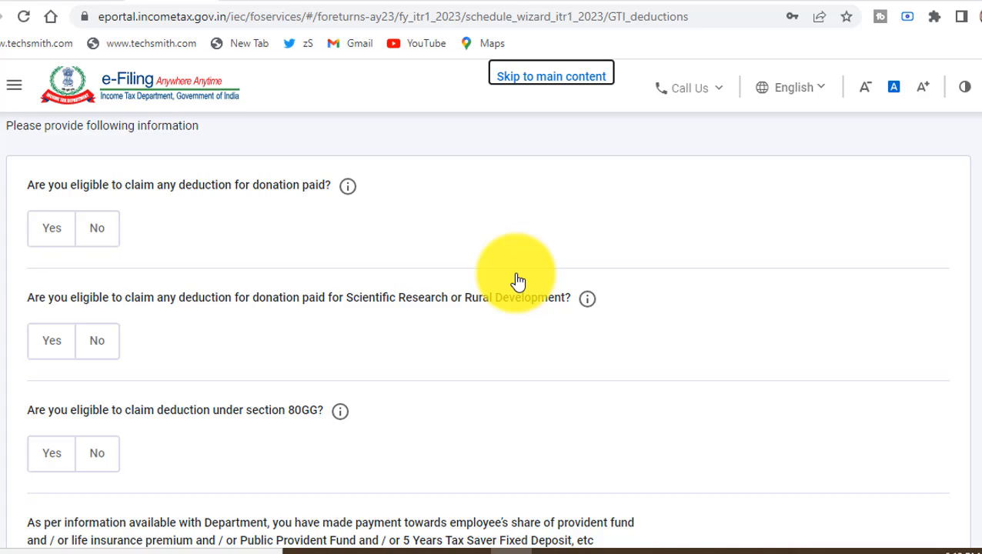
pyautogui.scroll(-3, 518, 282)
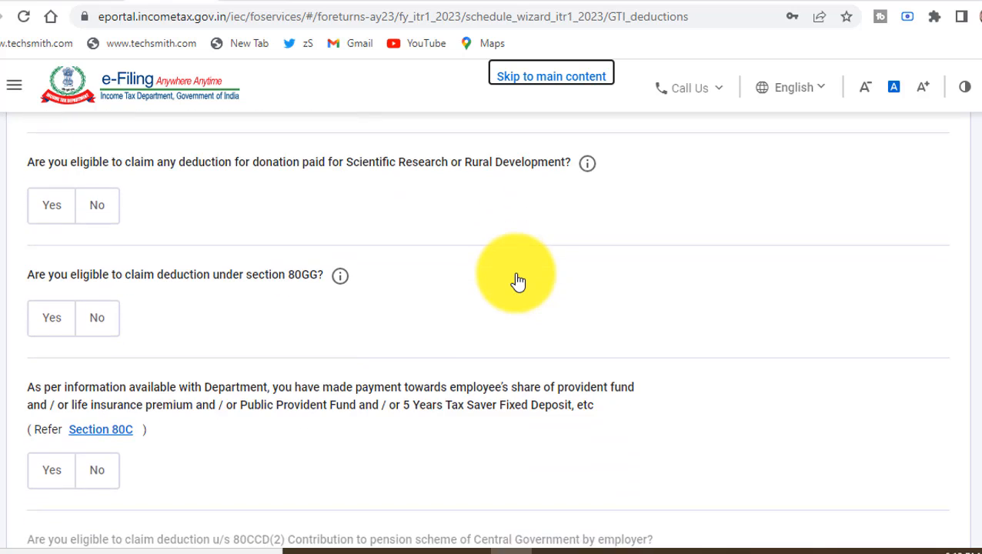
pyautogui.scroll(-4, 518, 282)
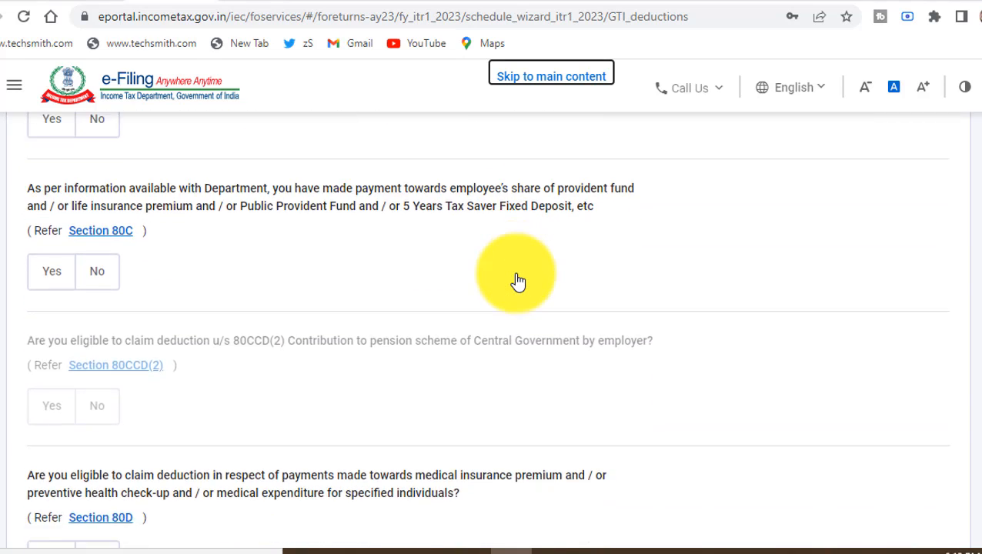
pyautogui.scroll(-4, 518, 281)
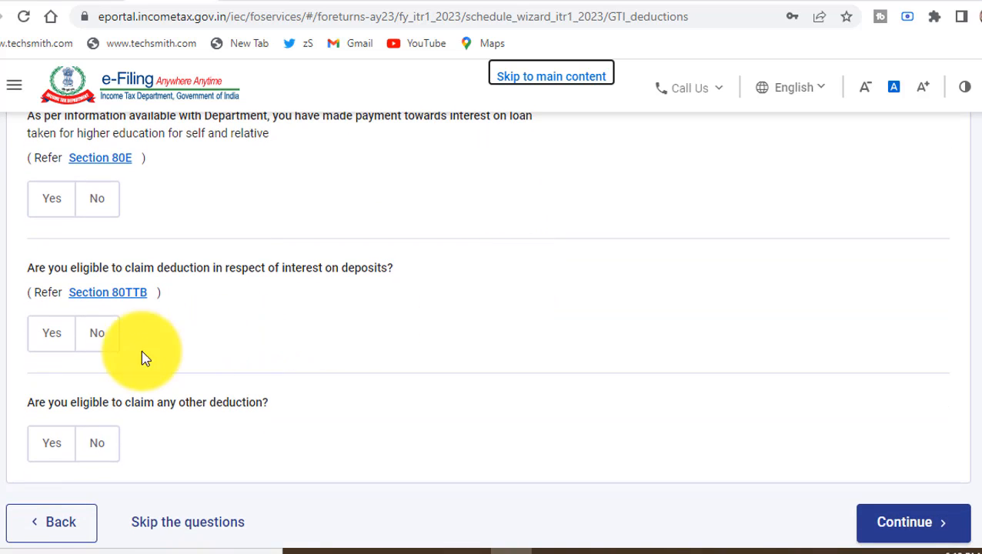
pyautogui.click(55, 343)
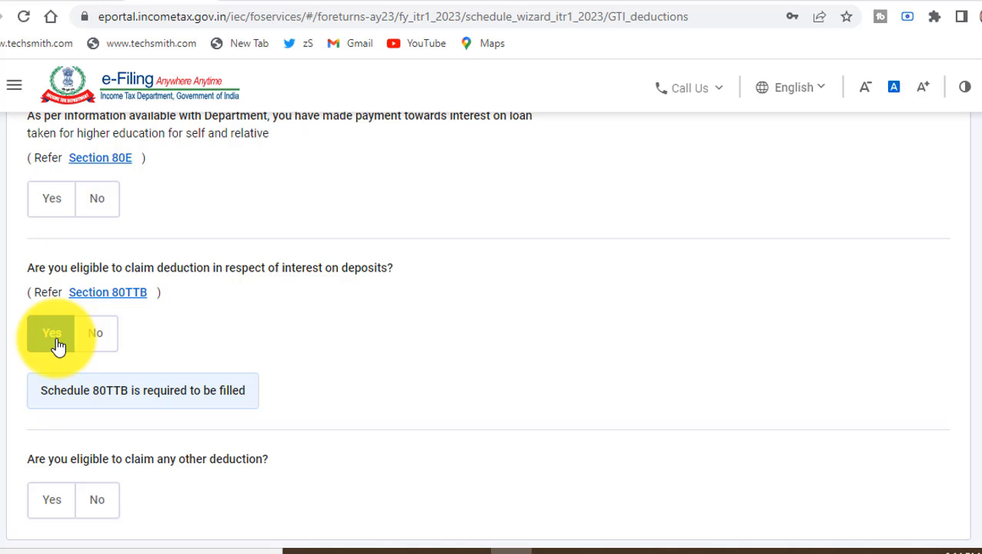
pyautogui.scroll(-2, 366, 350)
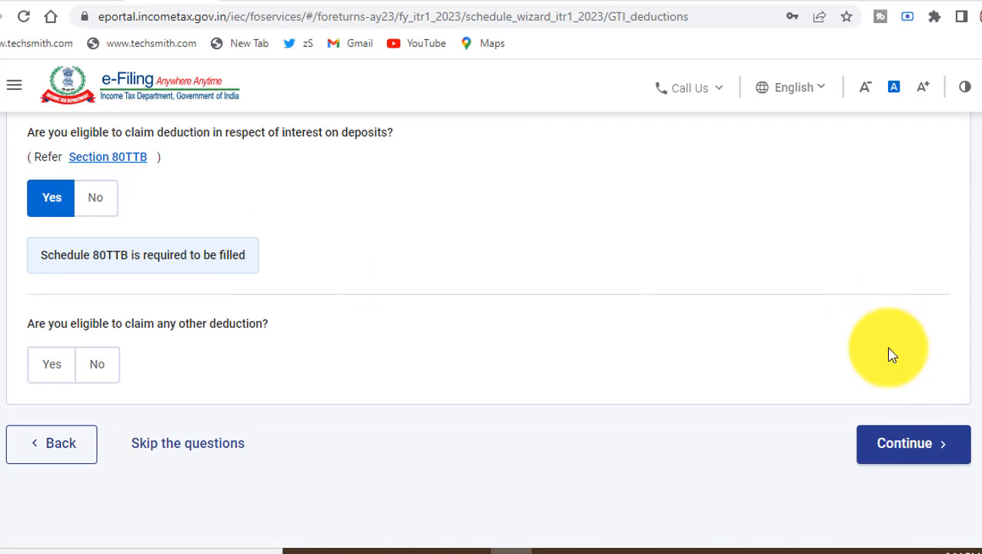
pyautogui.click(881, 450)
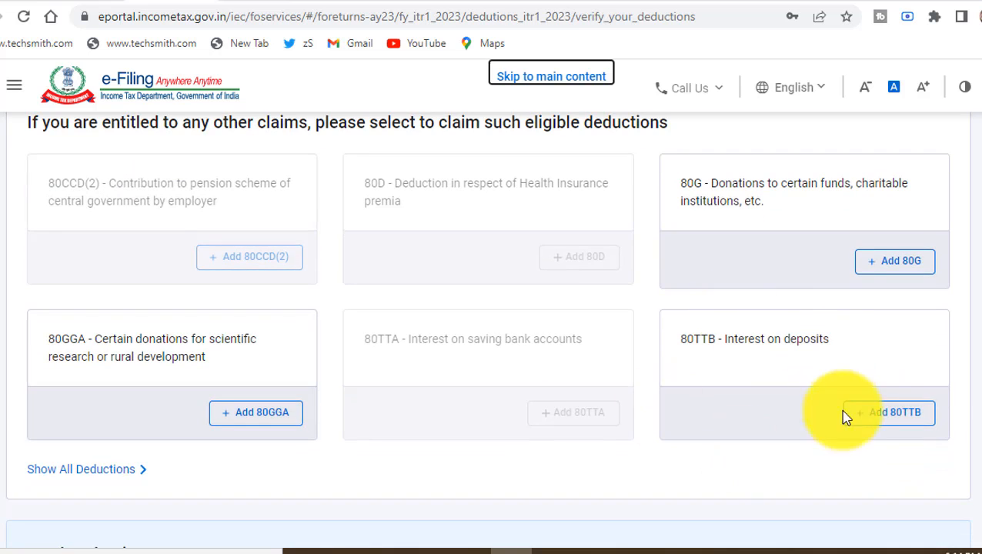
# Step: Add an 80TTB deduction with 50,000 as the amount of interest, and confirm the Total Deductions section
pyautogui.click(884, 416)
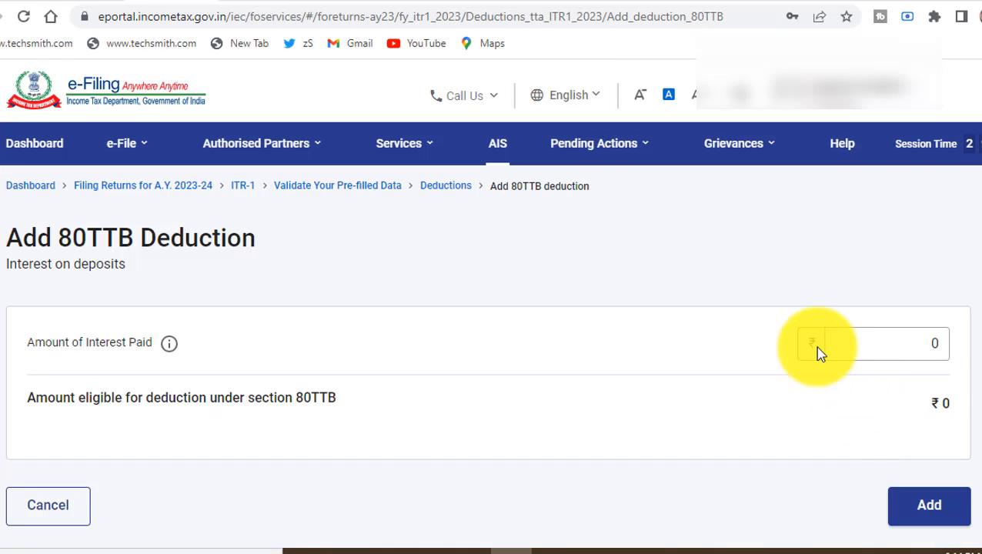
pyautogui.click(861, 338)
pyautogui.write('5')
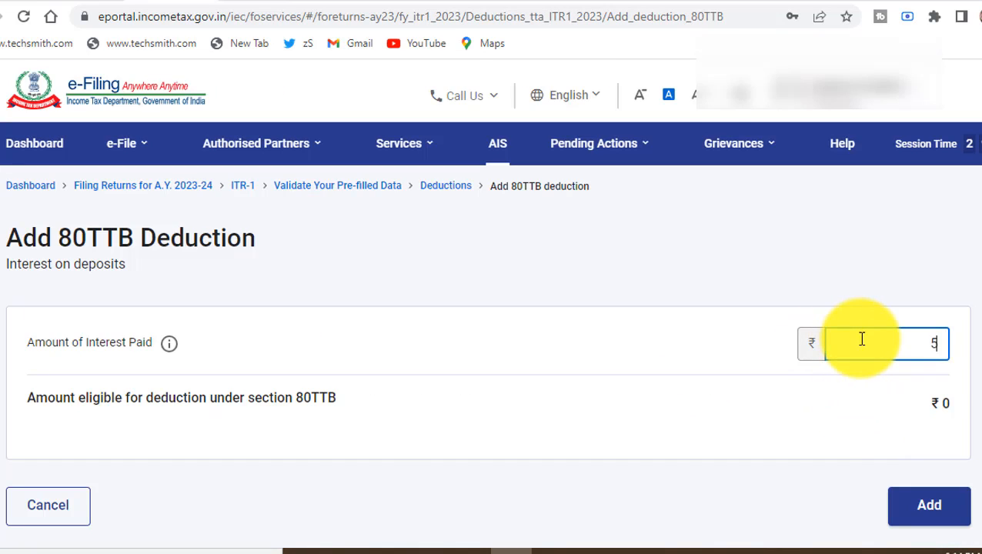
pyautogui.write('00000')
pyautogui.press('BackSpace')
pyautogui.click(759, 351)
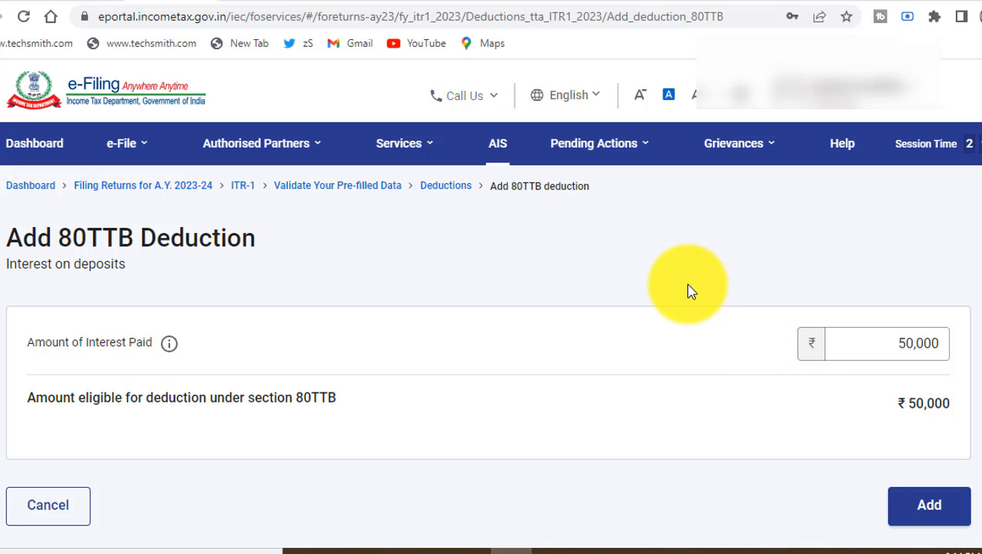
pyautogui.click(949, 507)
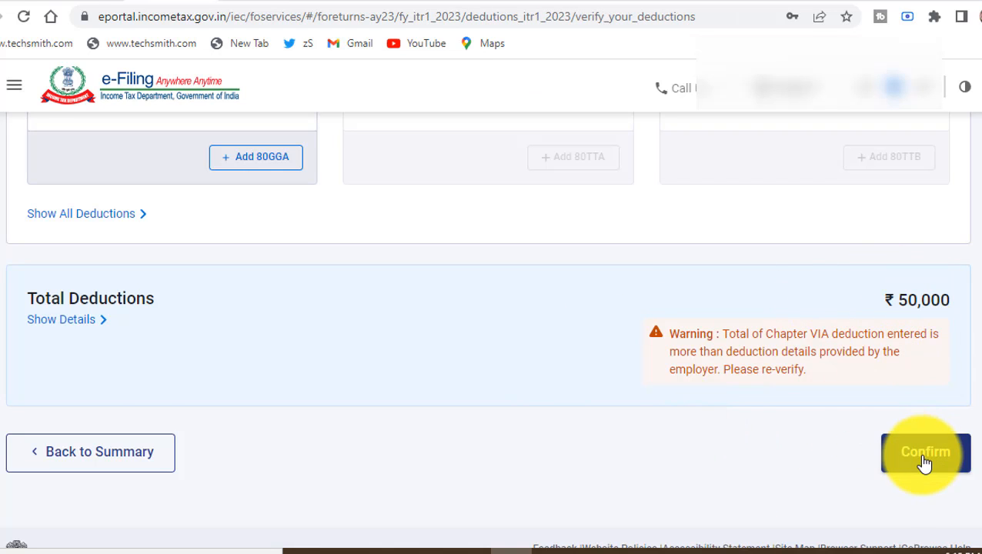
pyautogui.click(924, 460)
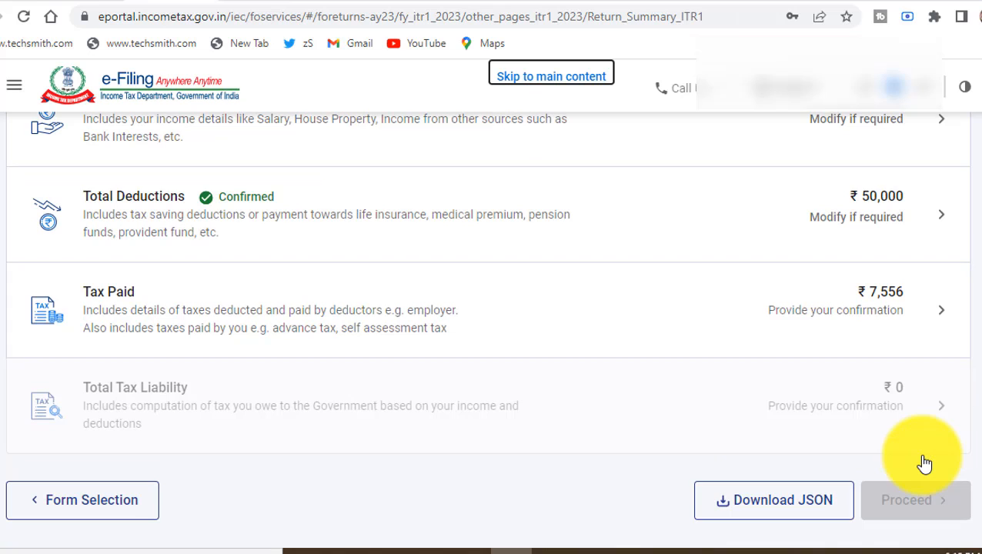
# Step: Open the Tax Paid section and show the details of TDS from income other than salary
pyautogui.click(686, 302)
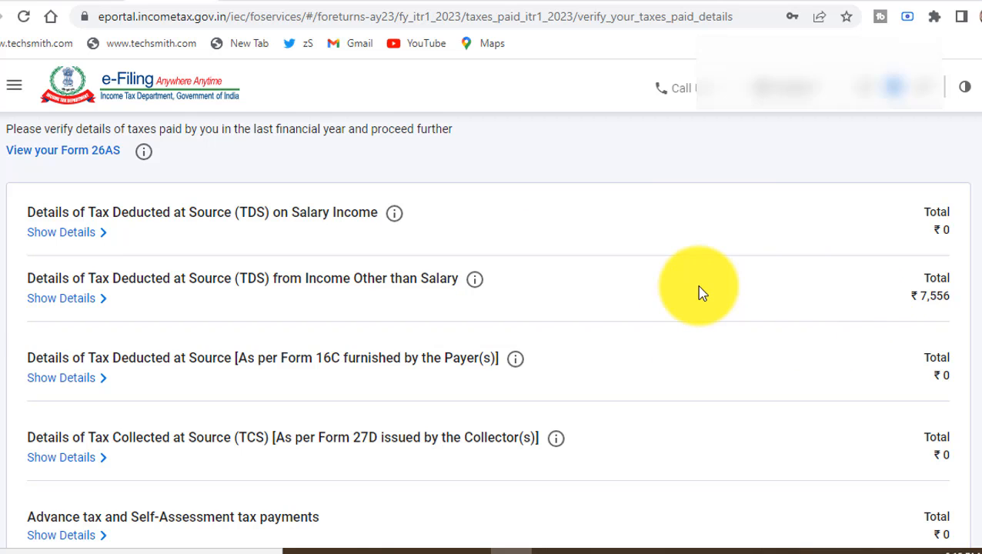
pyautogui.click(83, 300)
pyautogui.scroll(-2, 316, 266)
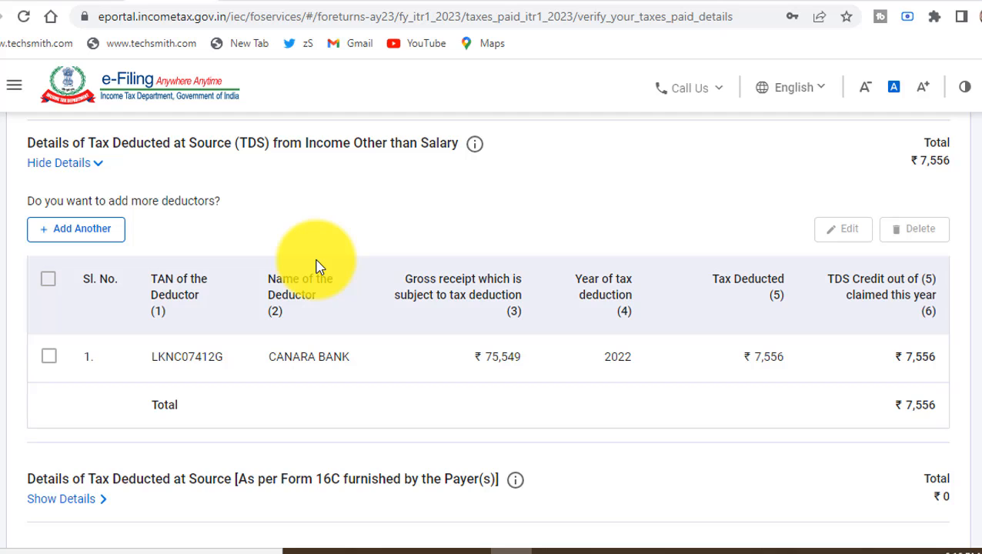
pyautogui.scroll(-2, 320, 266)
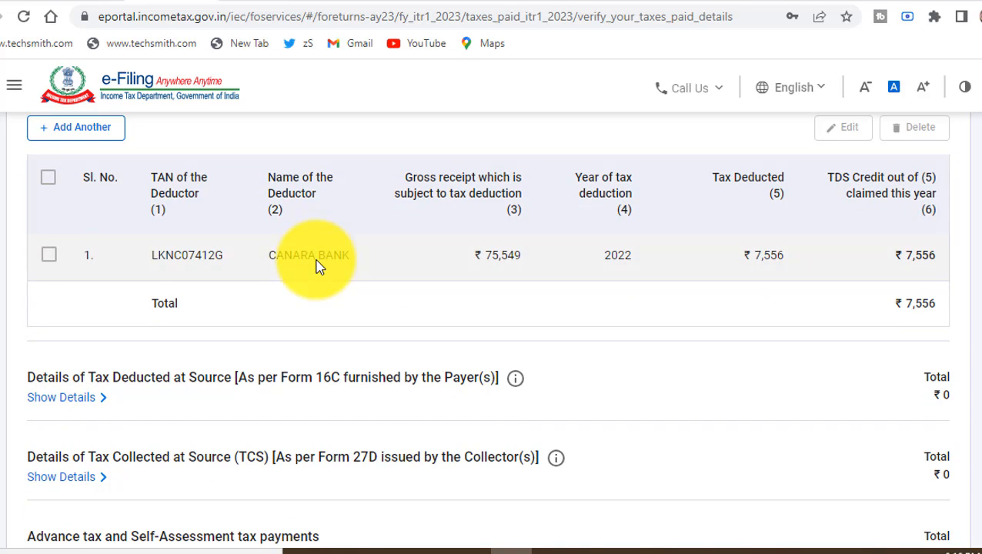
# Step: Open the Canara Bank TDS entry for editing, compare it with Form 26AS, save it, and confirm the Tax Paid section
pyautogui.click(50, 257)
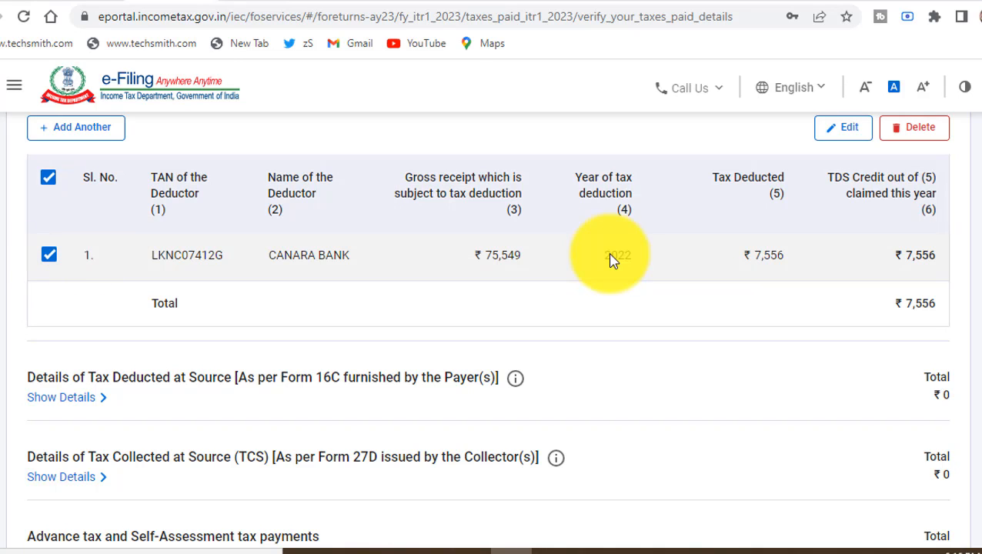
pyautogui.click(850, 129)
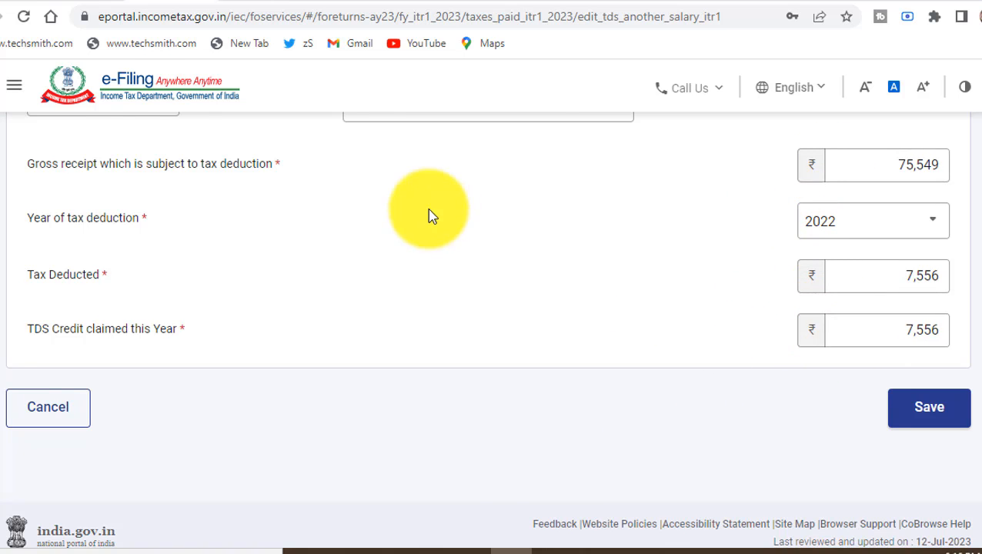
pyautogui.click(339, 1)
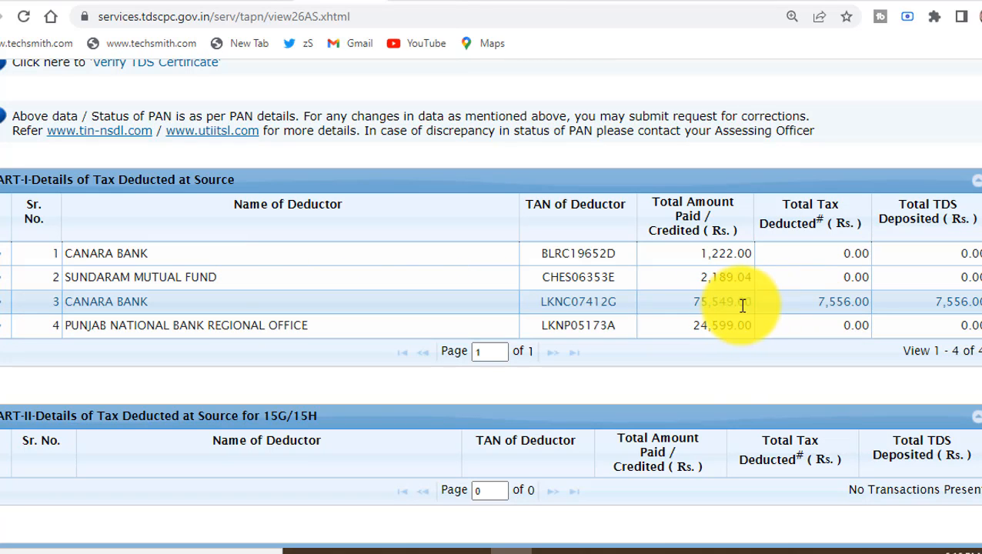
pyautogui.click(181, 2)
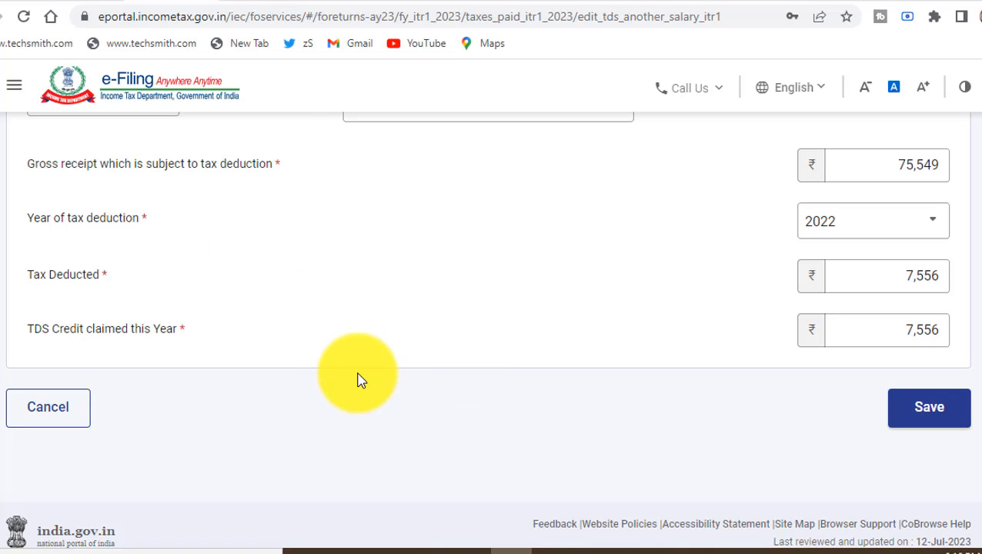
pyautogui.click(919, 426)
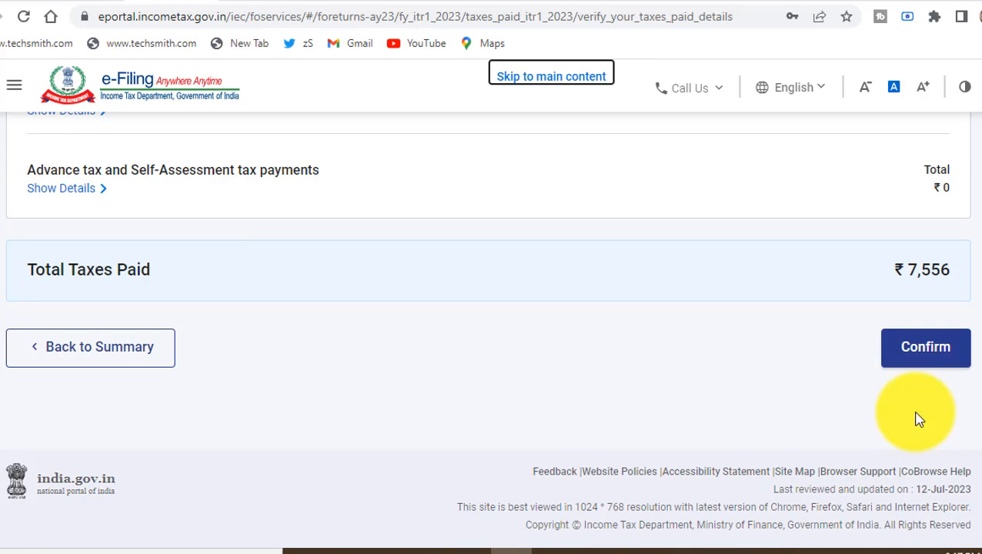
pyautogui.click(925, 353)
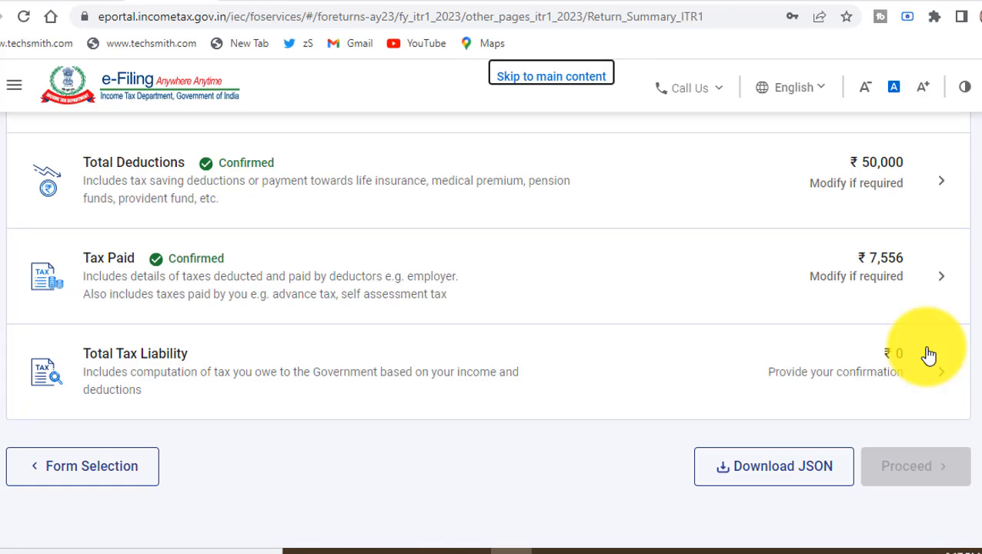
# Step: Open the Total Tax Liability section, review the computation of income and tax, and confirm the section
pyautogui.click(478, 370)
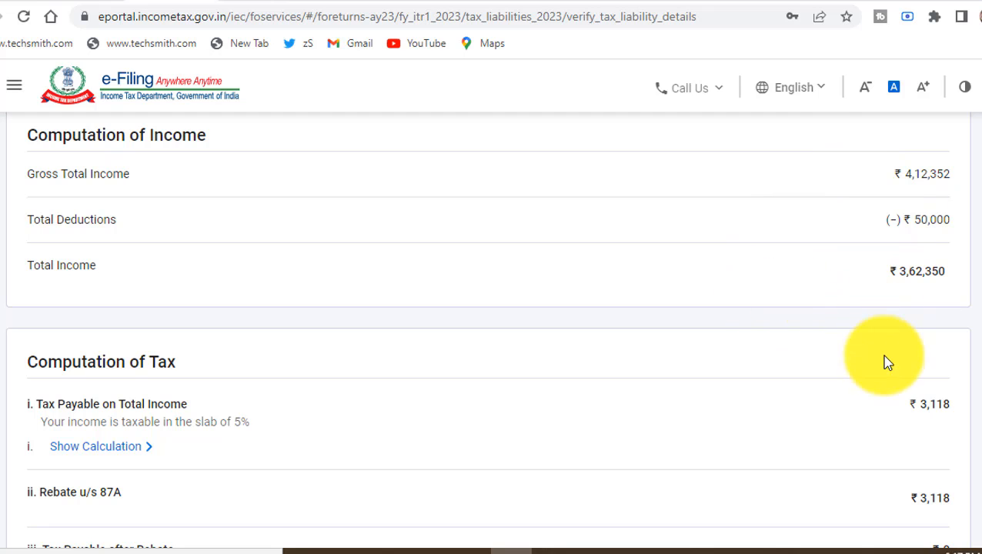
pyautogui.scroll(-1, 973, 332)
pyautogui.scroll(-3, 973, 332)
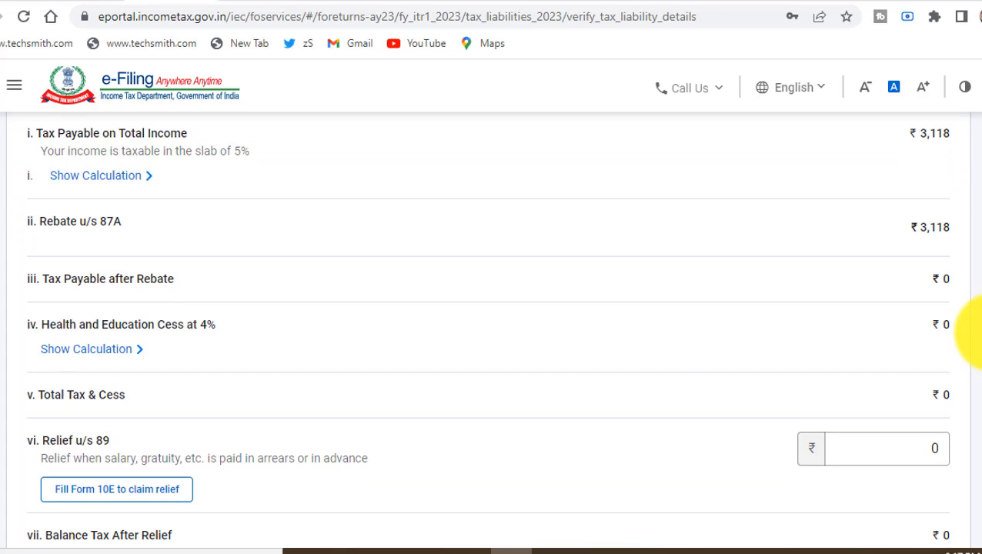
pyautogui.scroll(-3, 974, 332)
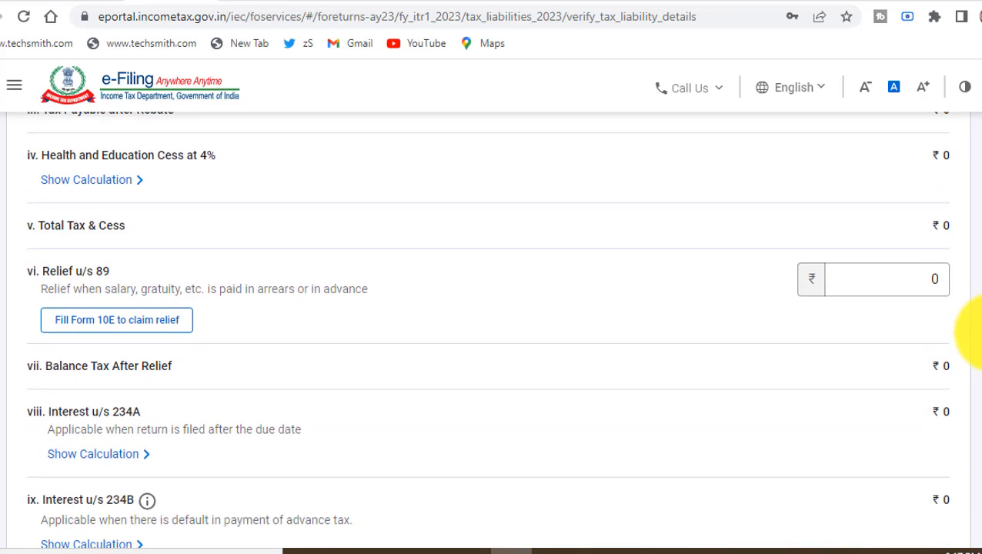
pyautogui.scroll(-4, 973, 333)
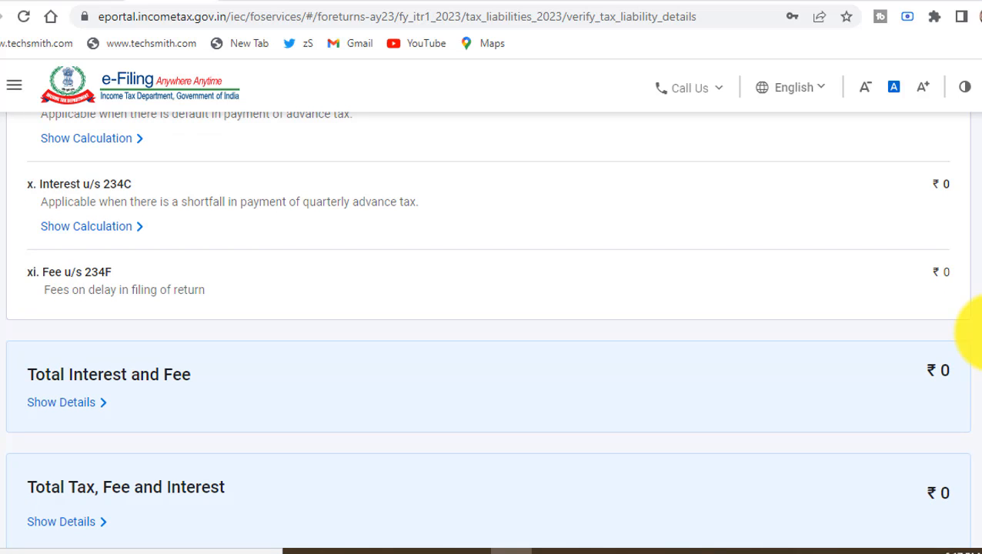
pyautogui.scroll(-3, 974, 332)
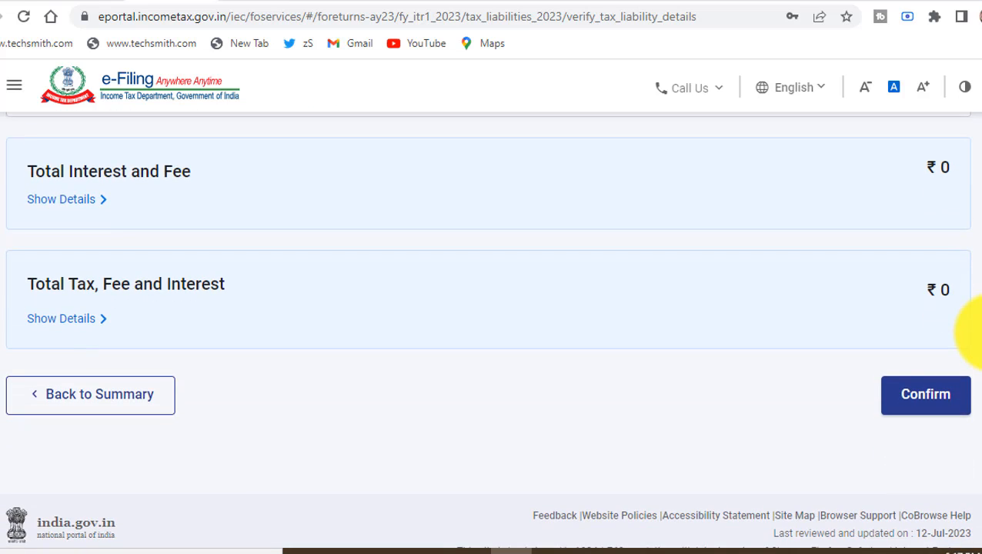
pyautogui.click(933, 405)
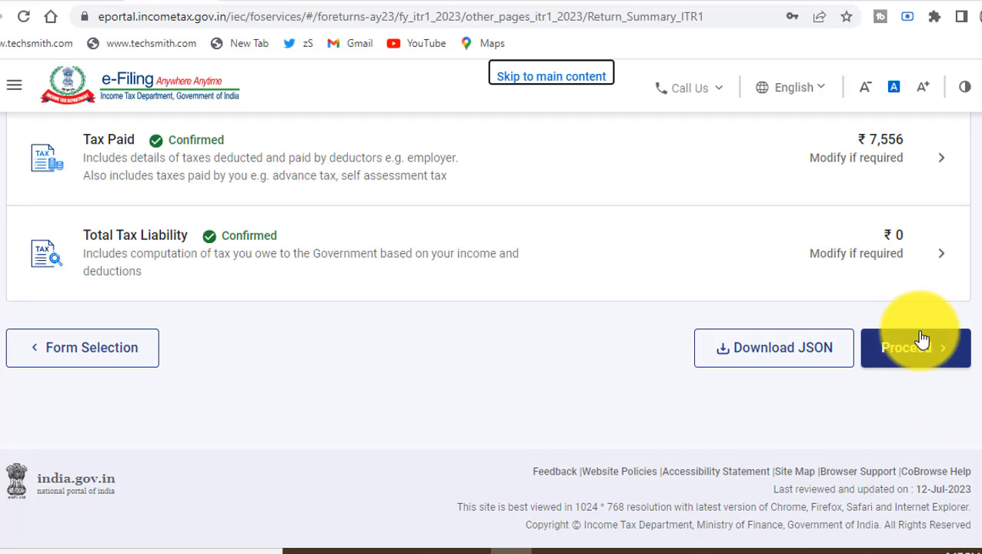
# Step: Proceed from the return summary to the refund calculation, preview the return, and submit it for validation
pyautogui.click(904, 350)
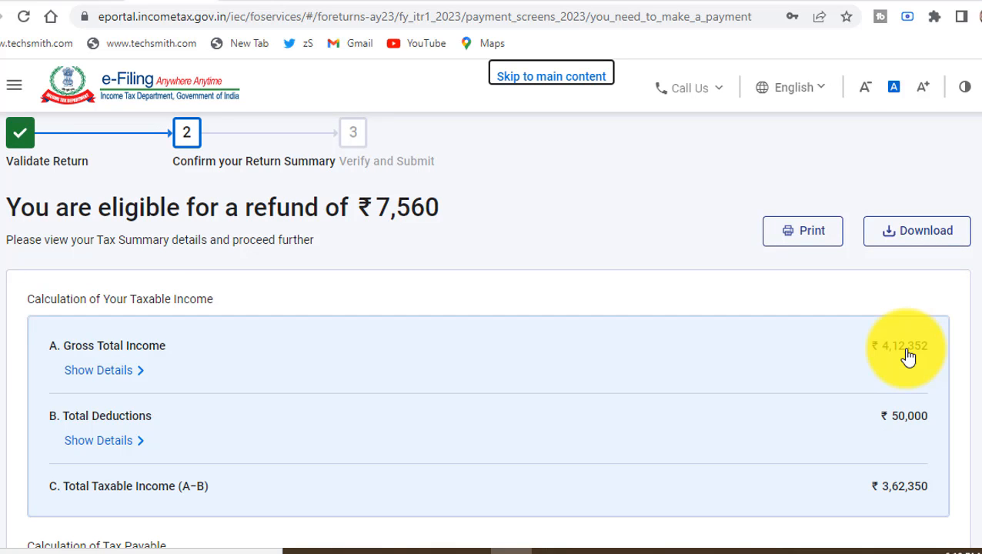
pyautogui.scroll(-6, 905, 353)
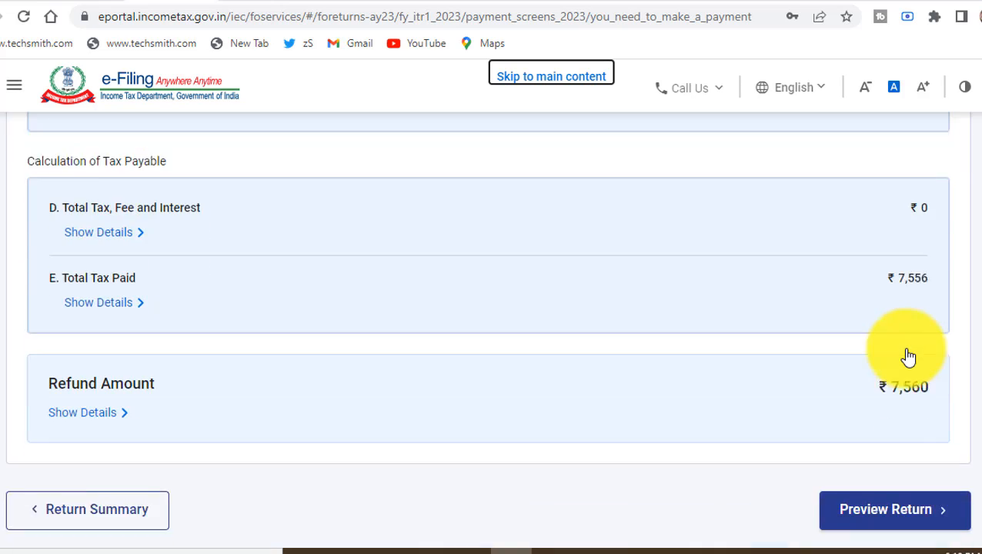
pyautogui.click(896, 417)
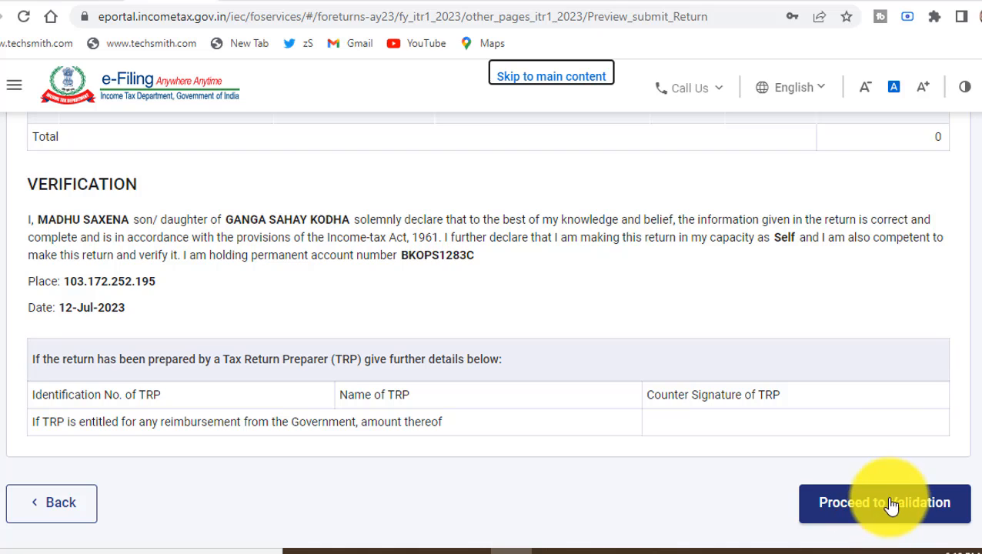
pyautogui.click(888, 504)
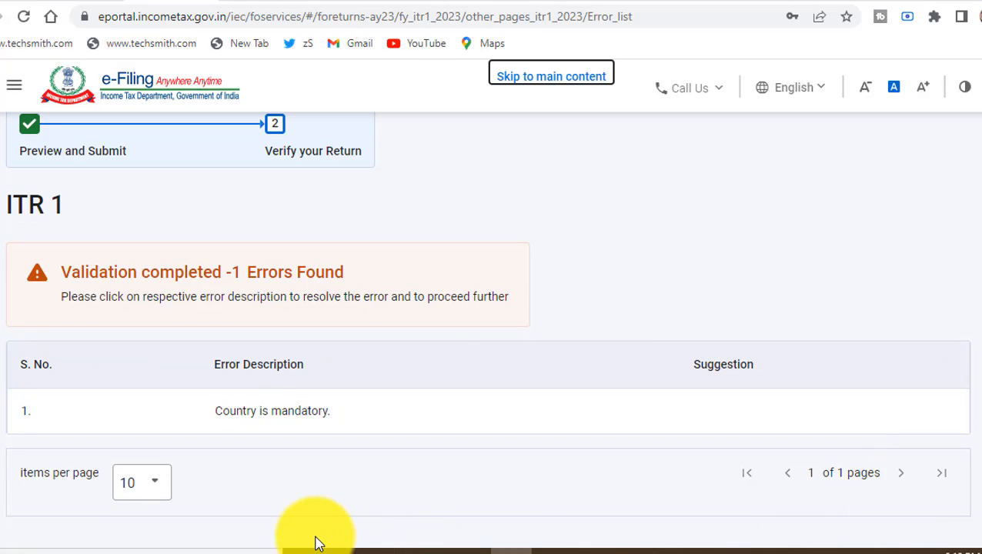
# Step: Open the "Country is mandatory" validation error to resolve it, and proceed to verification of the validated return
pyautogui.click(339, 405)
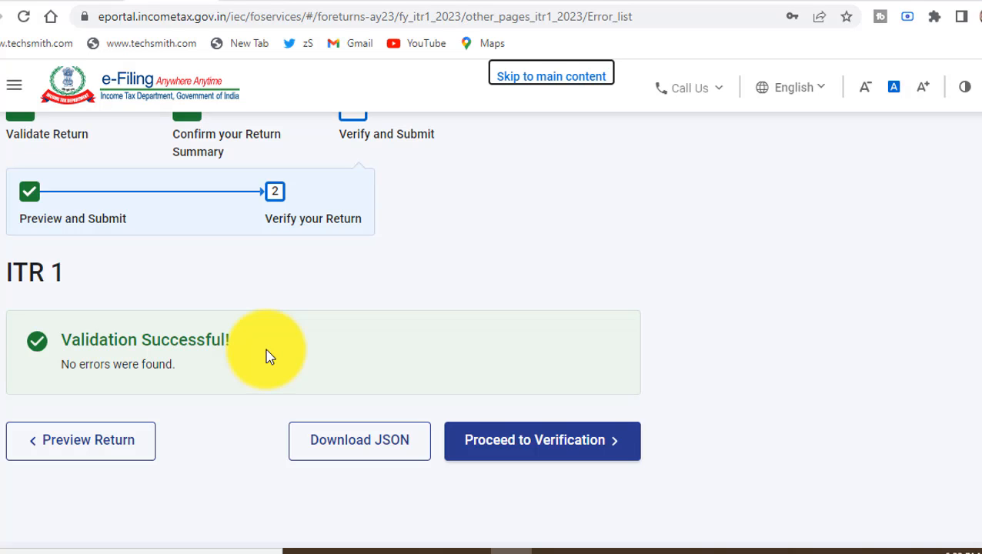
pyautogui.click(517, 454)
# Step: Choose e-Verify Later as the verification method, continue past the 30-day notice, and submit the return
pyautogui.scroll(-2, 518, 454)
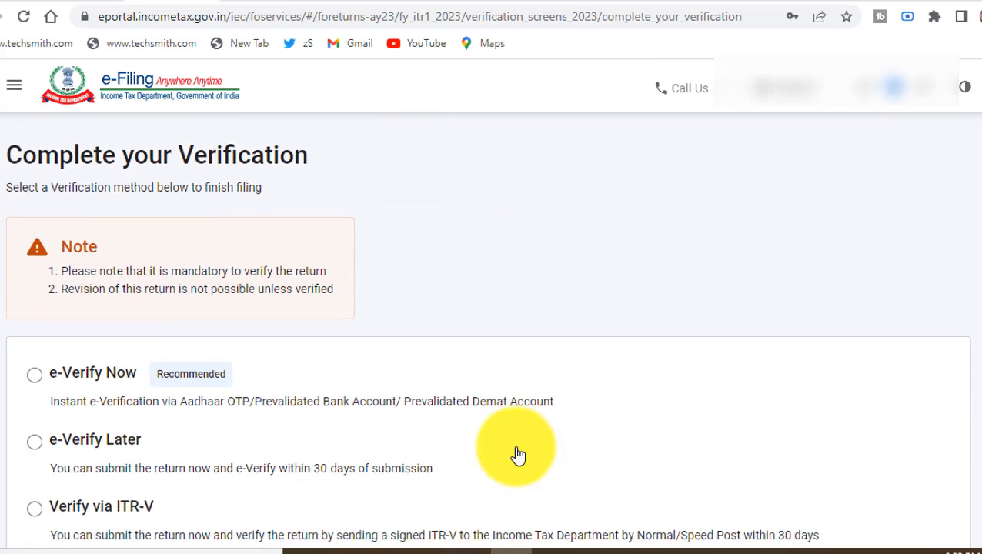
pyautogui.scroll(-1, 514, 454)
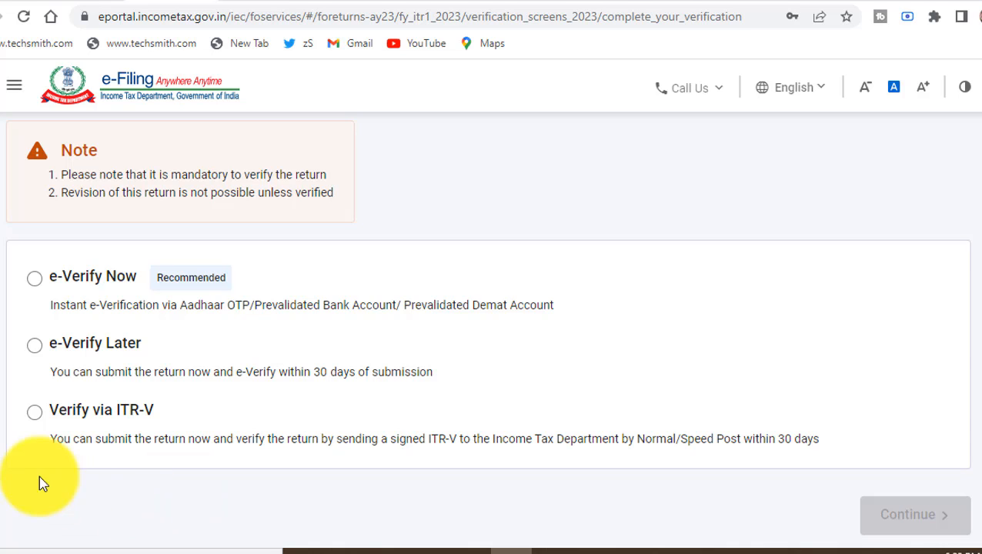
pyautogui.click(35, 413)
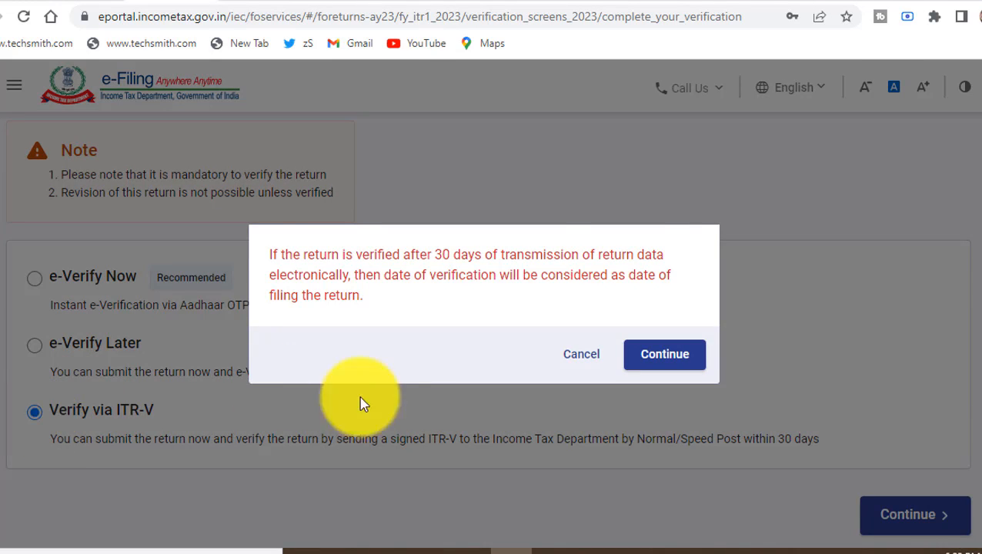
pyautogui.click(408, 466)
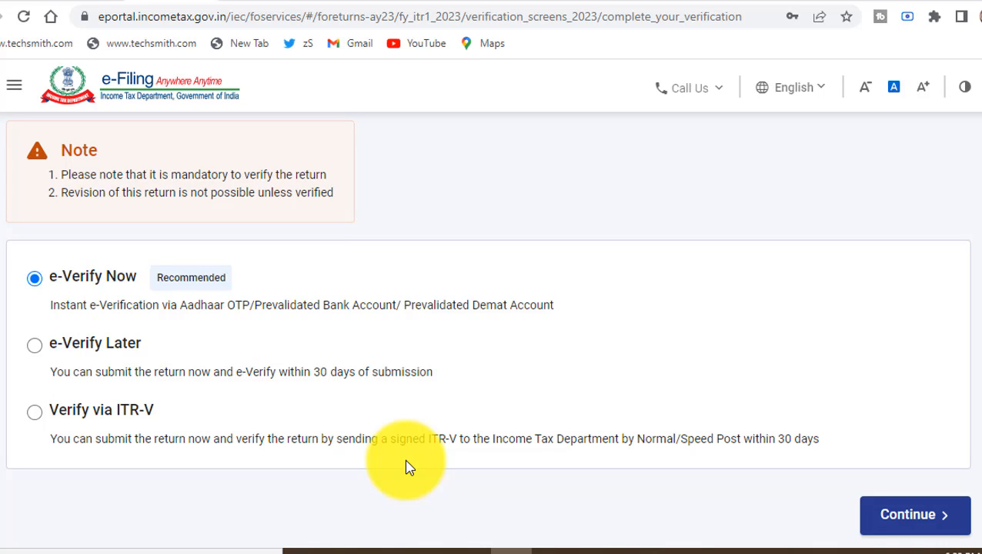
pyautogui.click(38, 350)
pyautogui.click(655, 363)
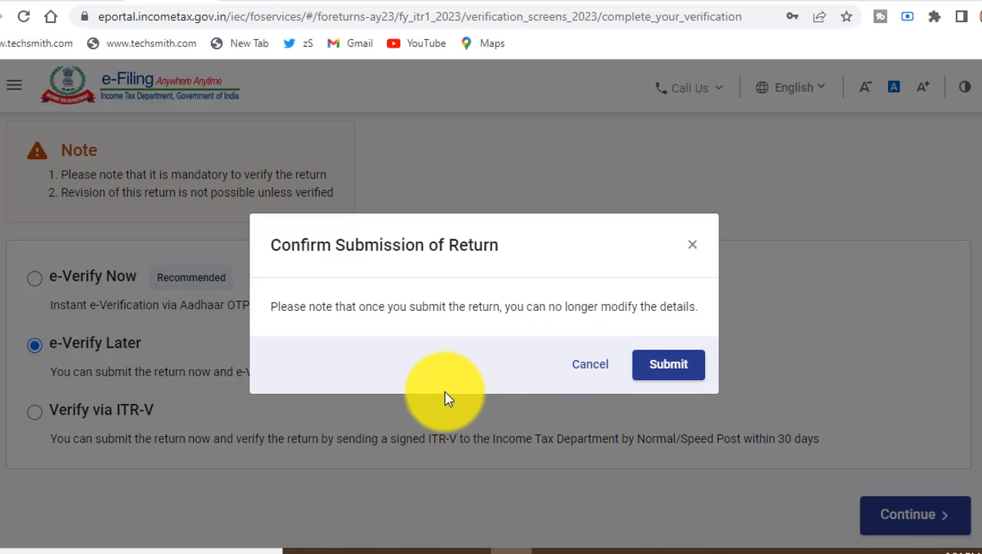
pyautogui.click(667, 374)
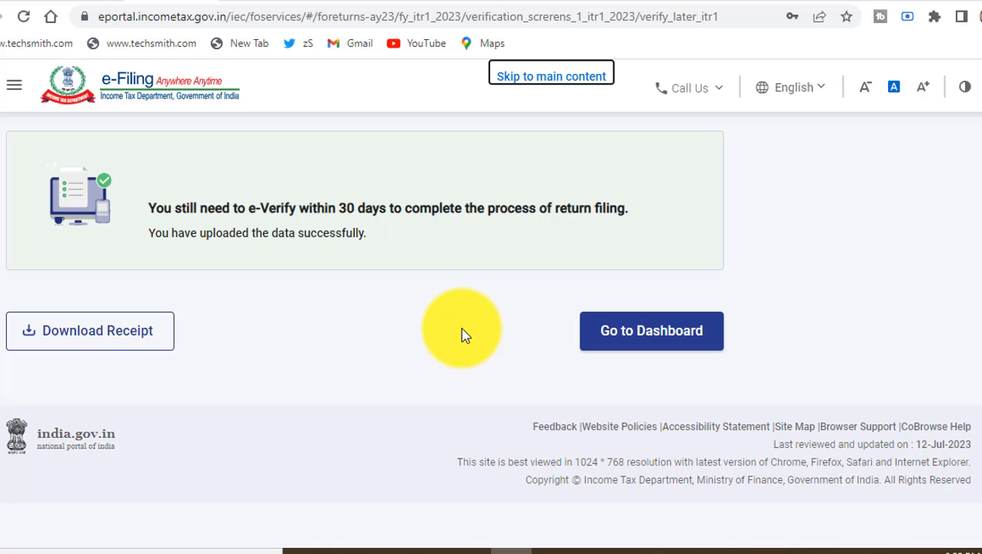
# Step: Look up the e-Verify Return option among the income tax return services, and open the e-Verify Return form from the portal's home page
pyautogui.scroll(2, 460, 328)
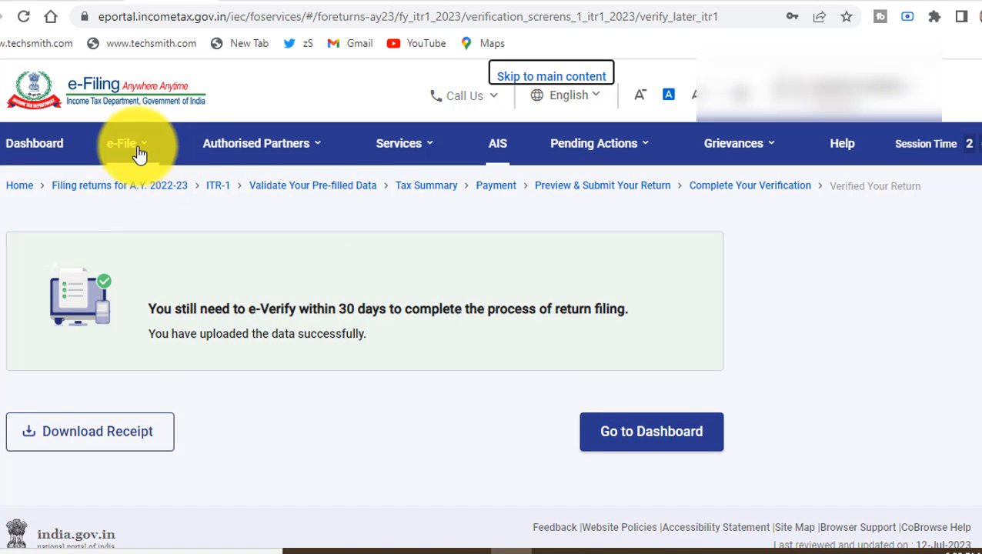
pyautogui.click(131, 143)
pyautogui.moveTo(140, 197)
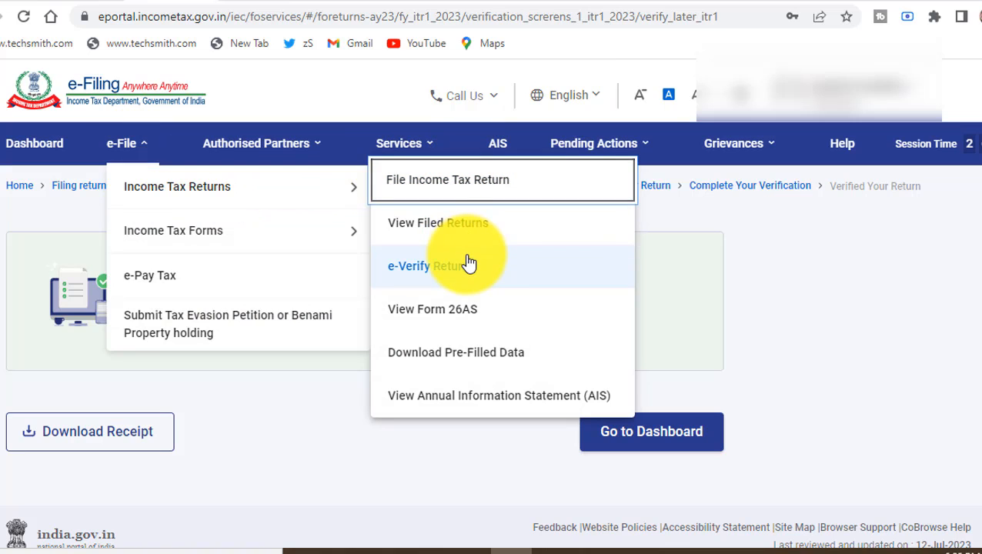
pyautogui.click(782, 278)
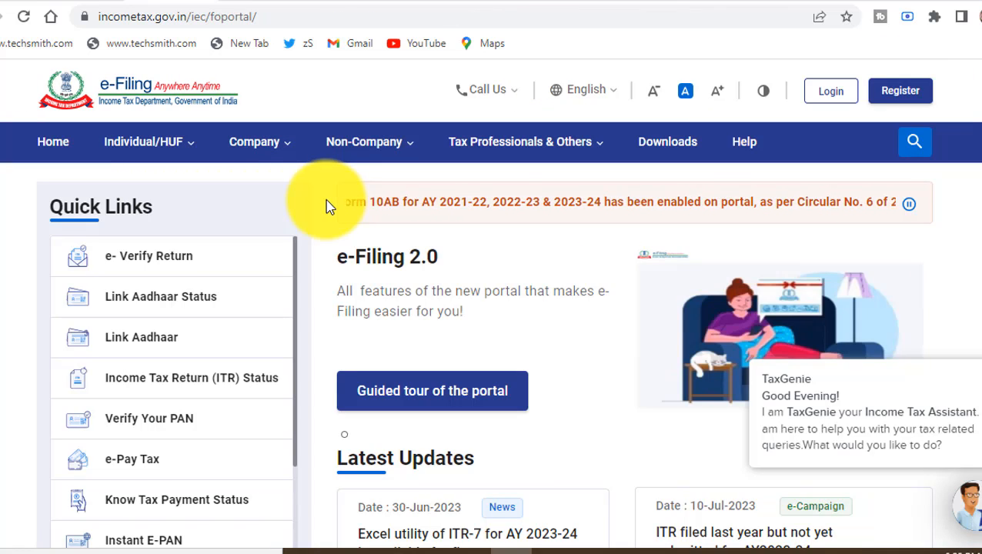
pyautogui.click(134, 266)
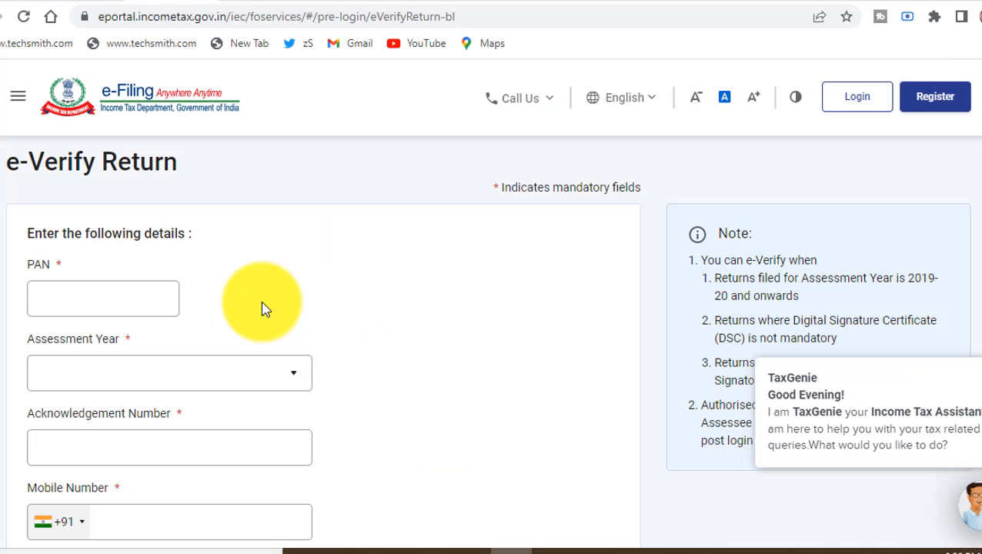